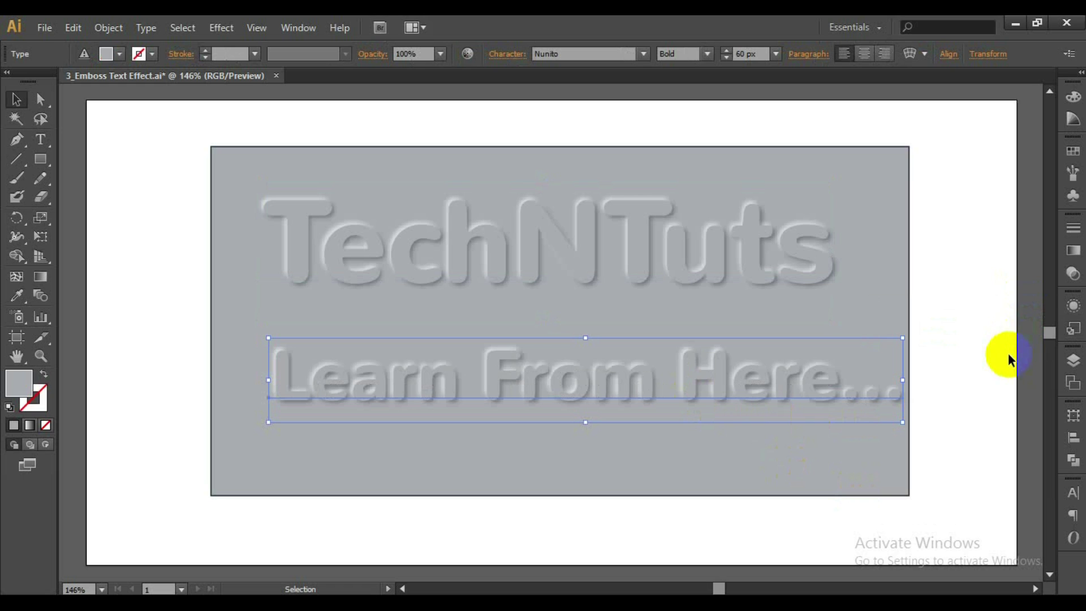
click(958, 388)
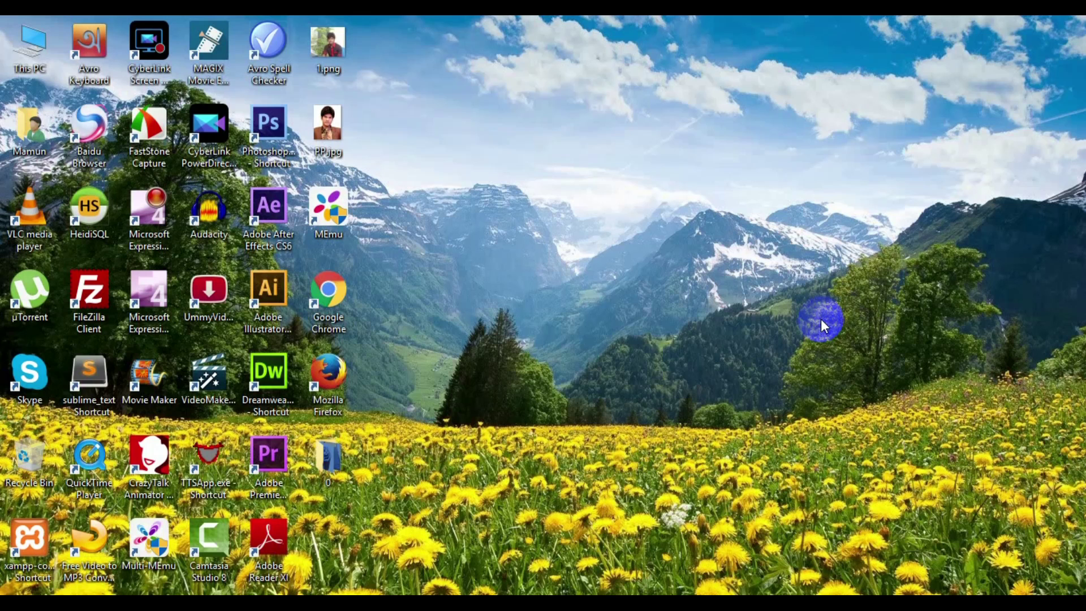
Launch Adobe Illustrator from the desktop and start a new document named Emboss Text Effect.
double_click(253, 293)
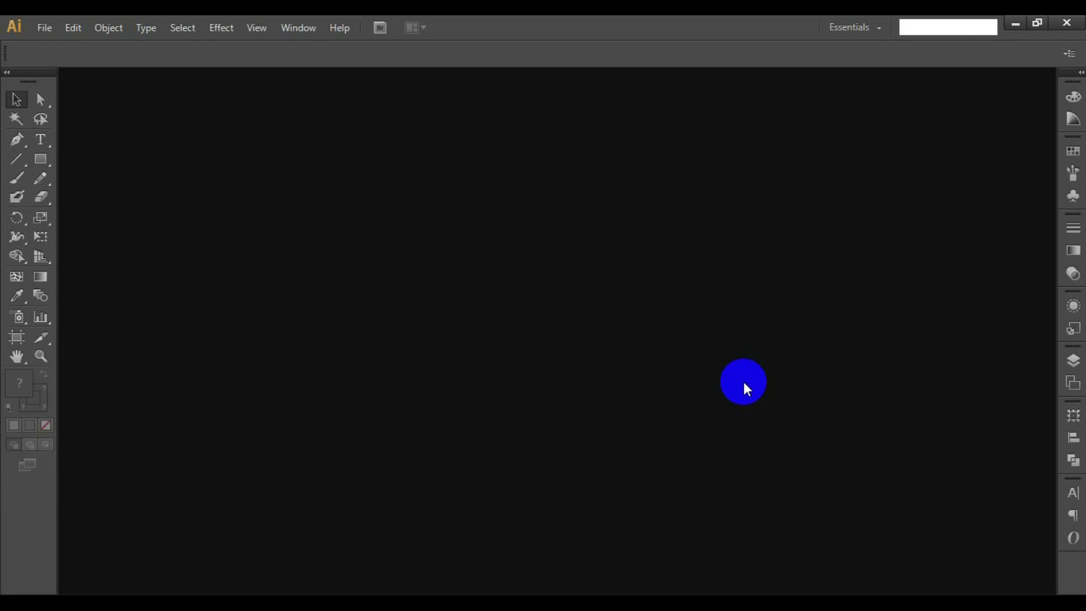
click(44, 28)
click(59, 39)
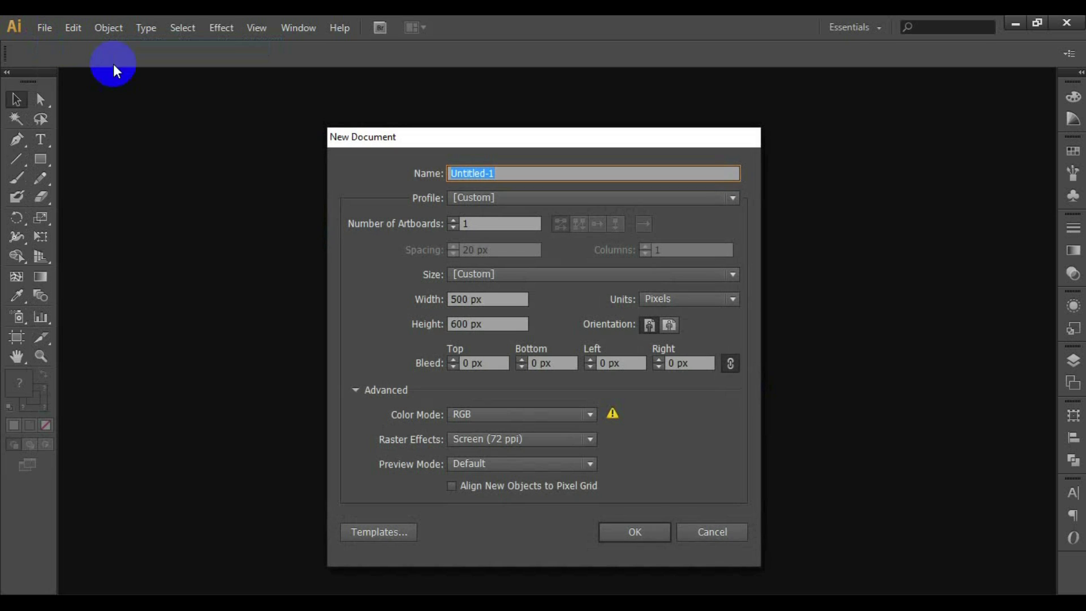
text(Emboss TE)
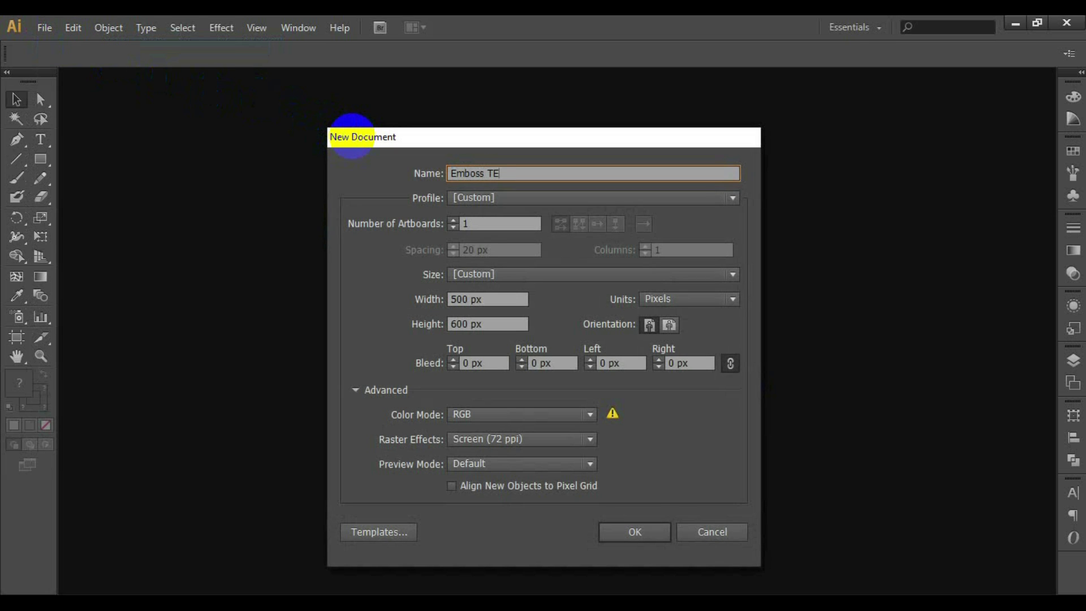
key(BackSpace)
text(ext Effect)
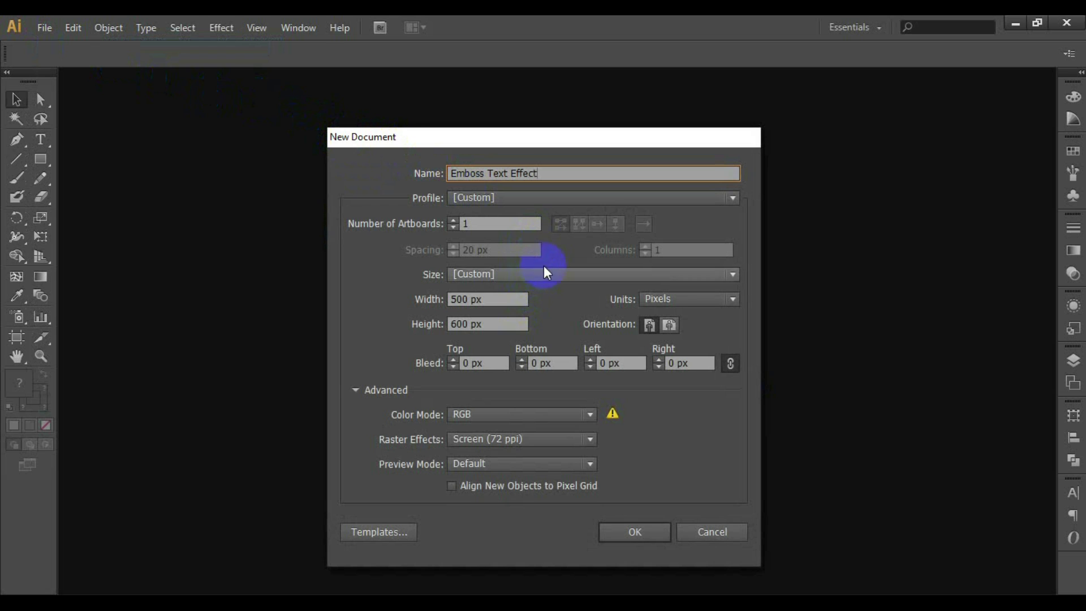
Set the new document to 800 px wide and 400 px high with RGB color and Screen (72 ppi) raster effects, and create it.
click(444, 300)
text(8)
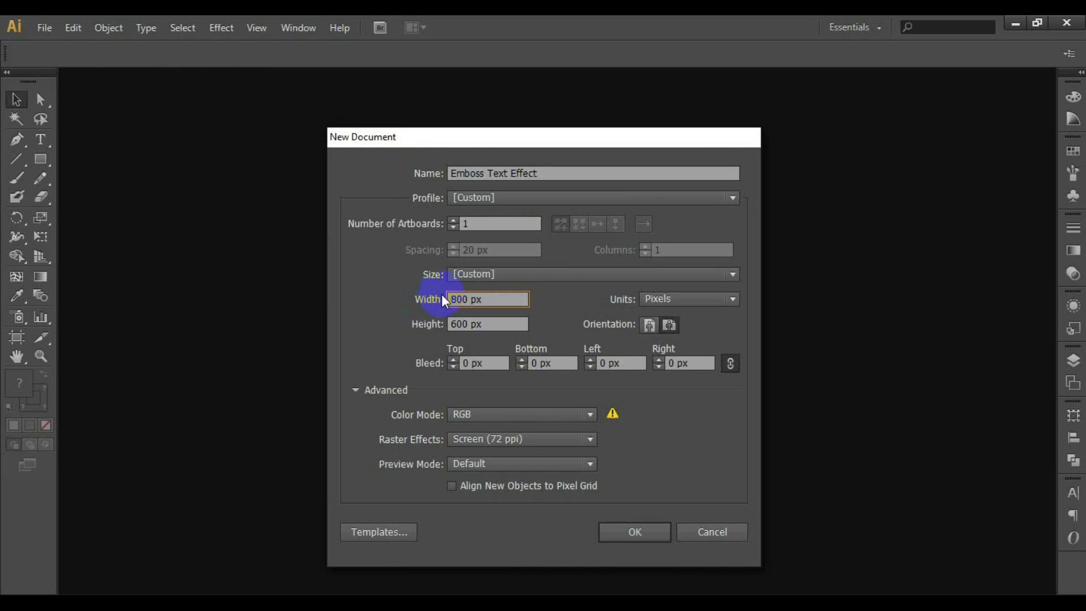
drag(457, 324, 444, 325)
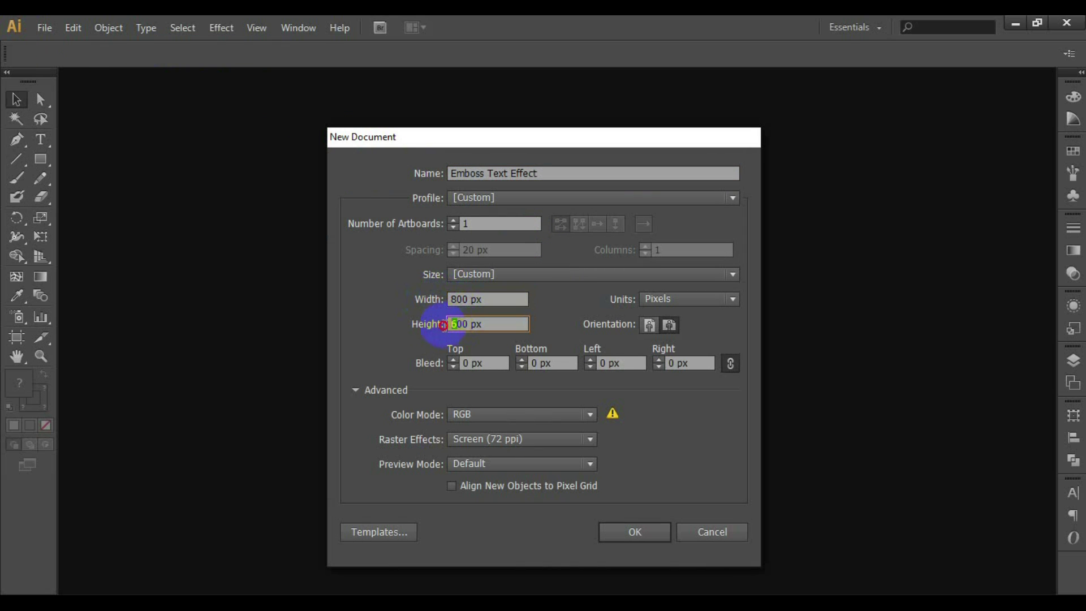
click(588, 414)
click(560, 447)
click(588, 440)
click(523, 490)
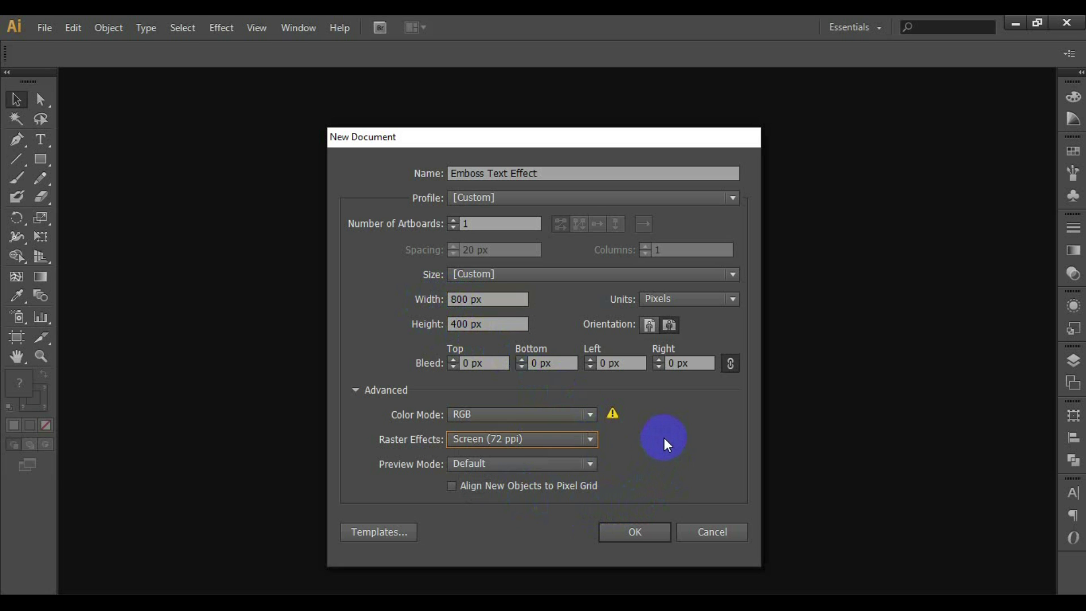
click(649, 531)
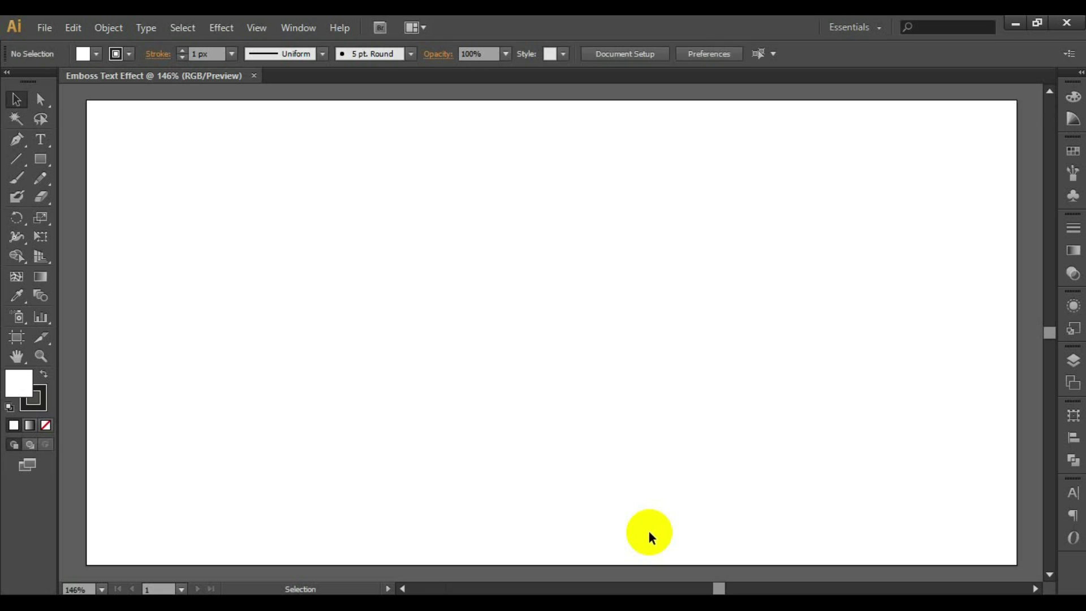
Create a 600 x 300 px rectangle and move it to the middle of the artboard.
click(39, 160)
click(228, 224)
click(354, 358)
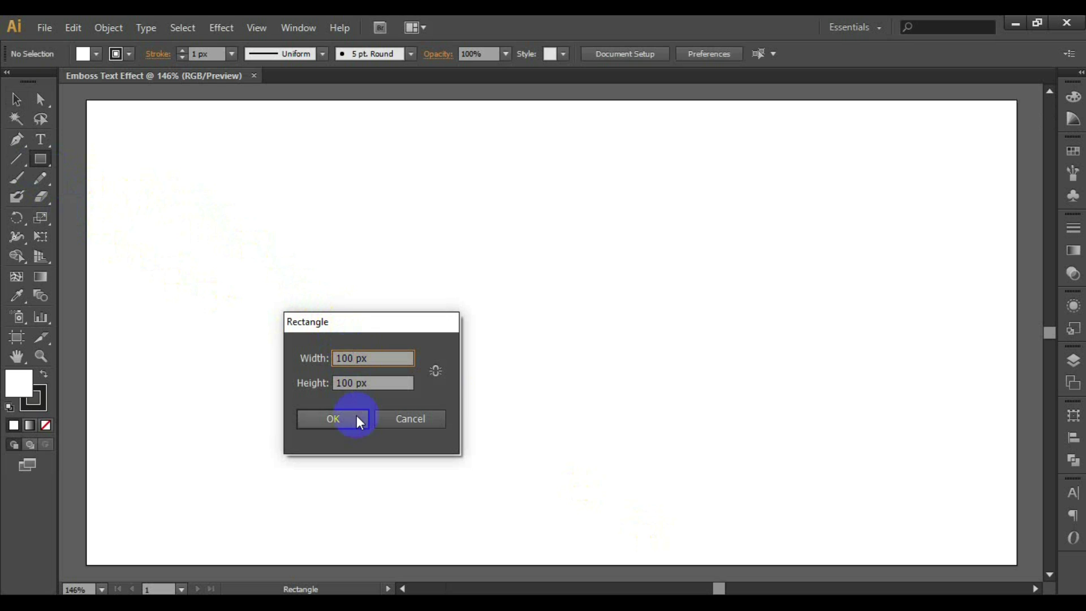
key(BackSpace)
key(BackSpace)
key(BackSpace)
text(600)
key(Tab)
text(300)
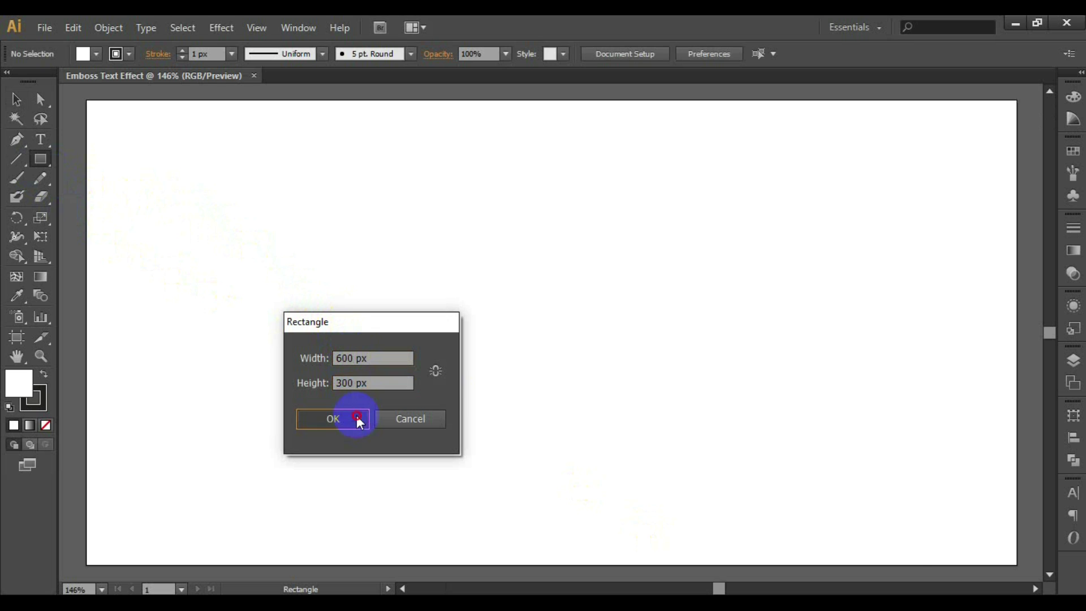
click(356, 418)
key(v)
drag(286, 260, 552, 323)
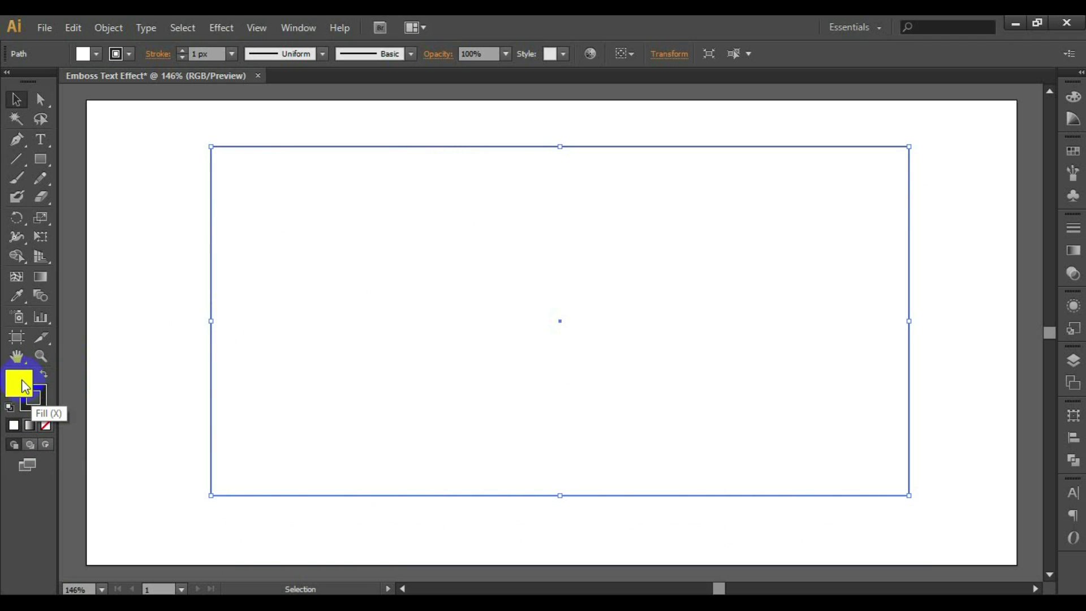
Fill the rectangle with gray, using RGB values 169, 171 and 174.
drag(1035, 106, 1004, 106)
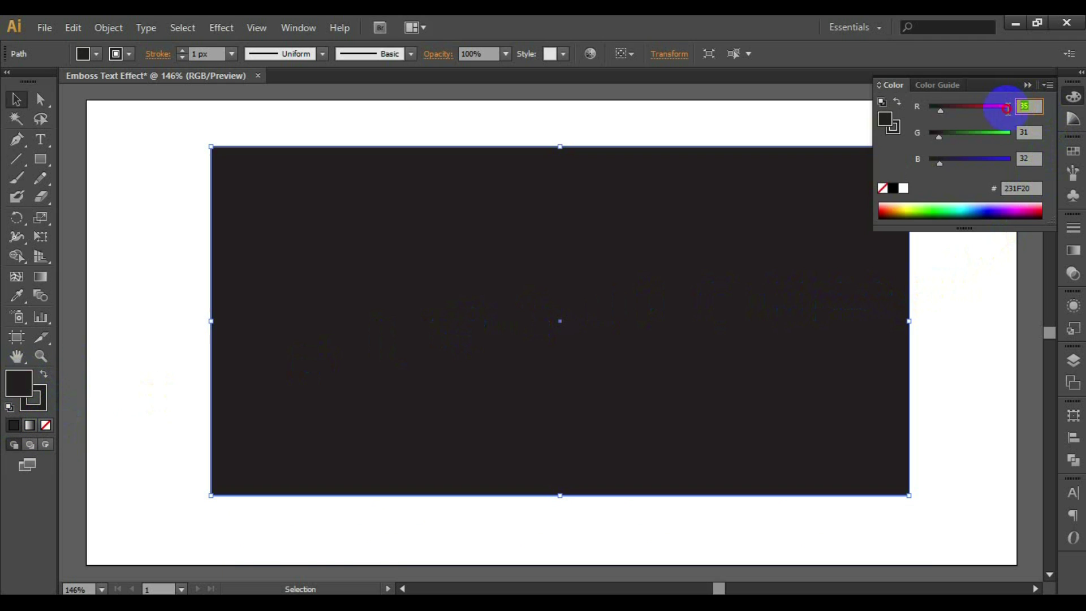
text(169)
key(Tab)
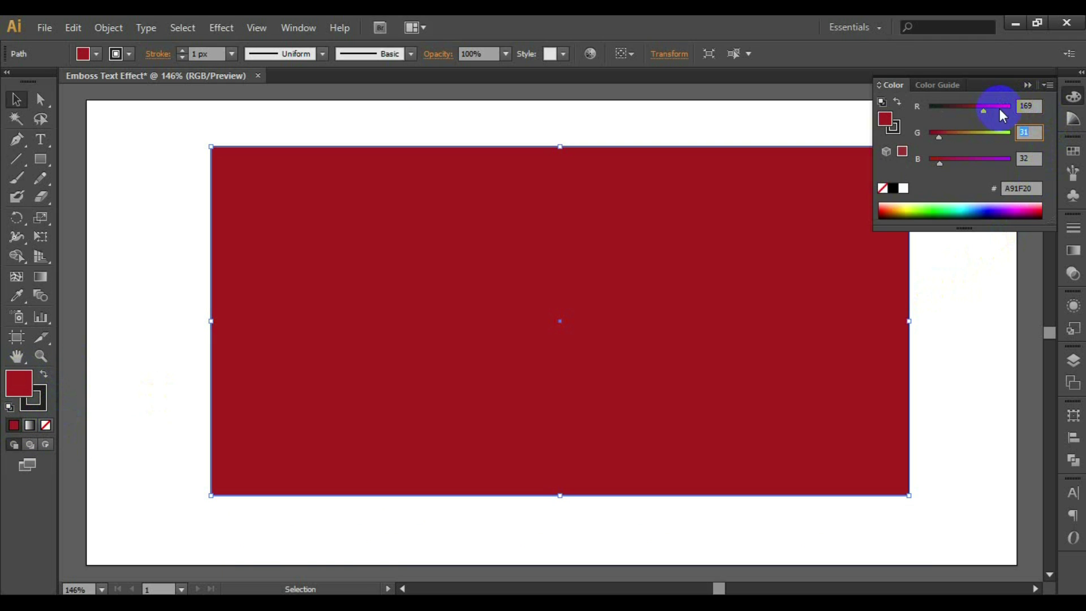
text(171)
key(Tab)
text(174)
key(Tab)
click(1028, 84)
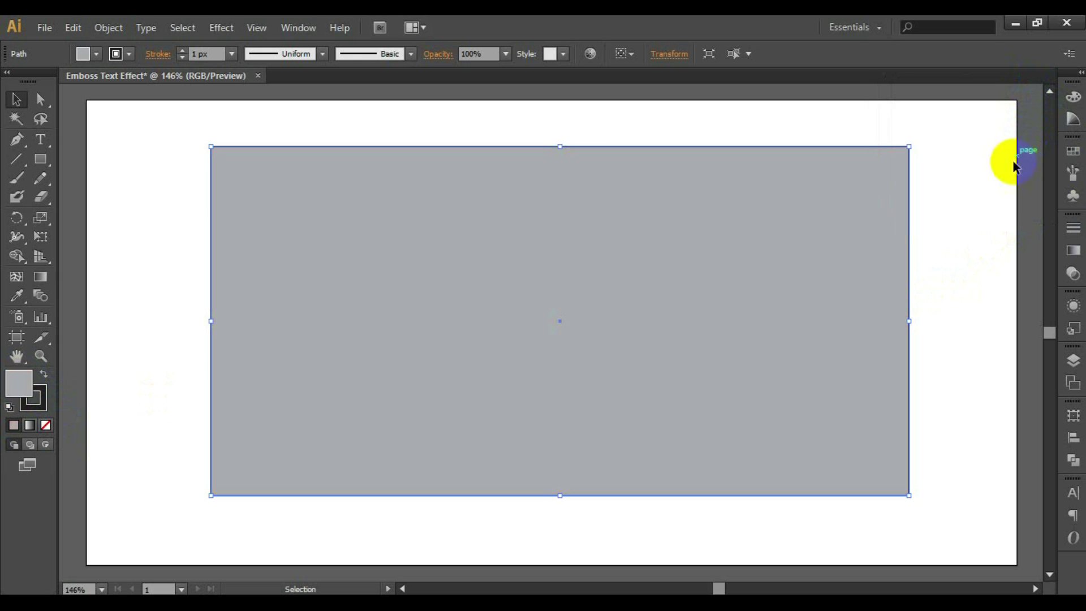
Add the point text TechNTuts inside the gray rectangle.
click(40, 139)
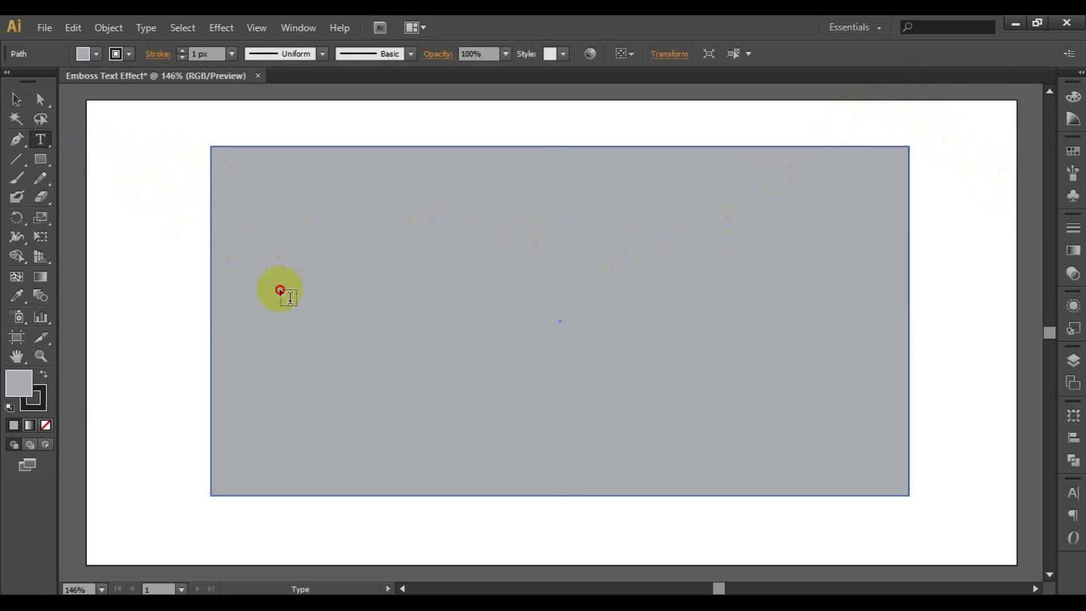
click(281, 288)
text(E)
key(BackSpace)
text(echNTuts)
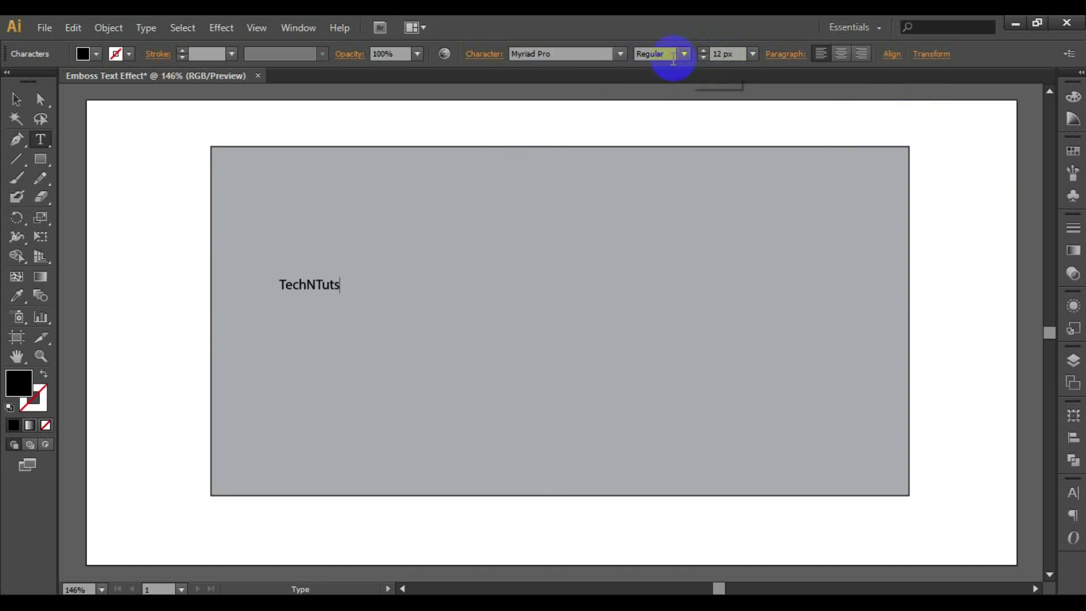
Set the TechNTuts text to the Nunito font in Bold style at 100 px.
click(582, 51)
text(Nunito)
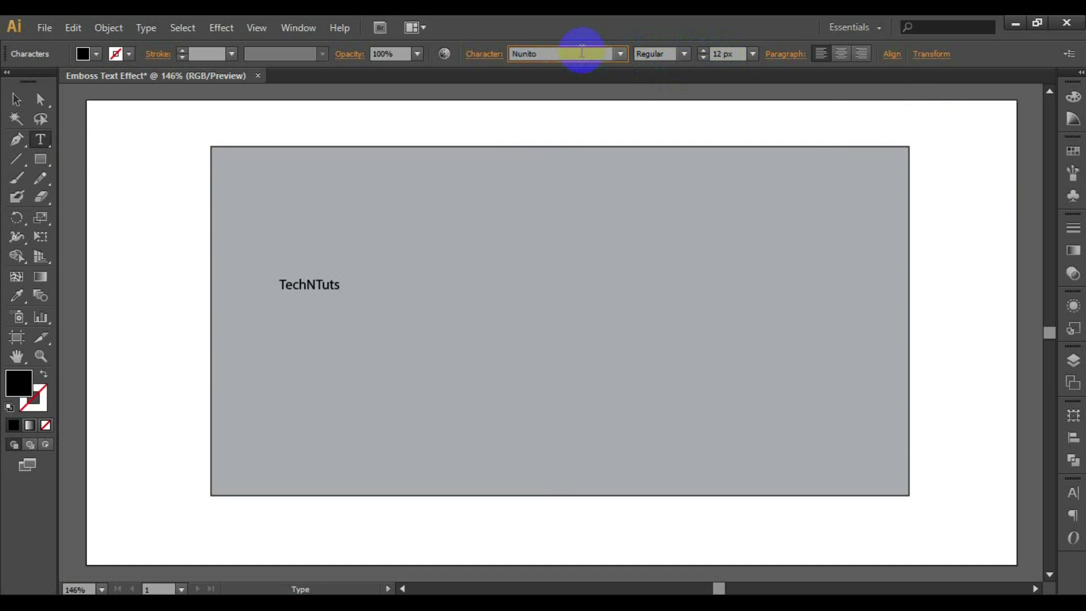
key(Return)
drag(340, 284, 246, 288)
click(574, 53)
text(Nunito)
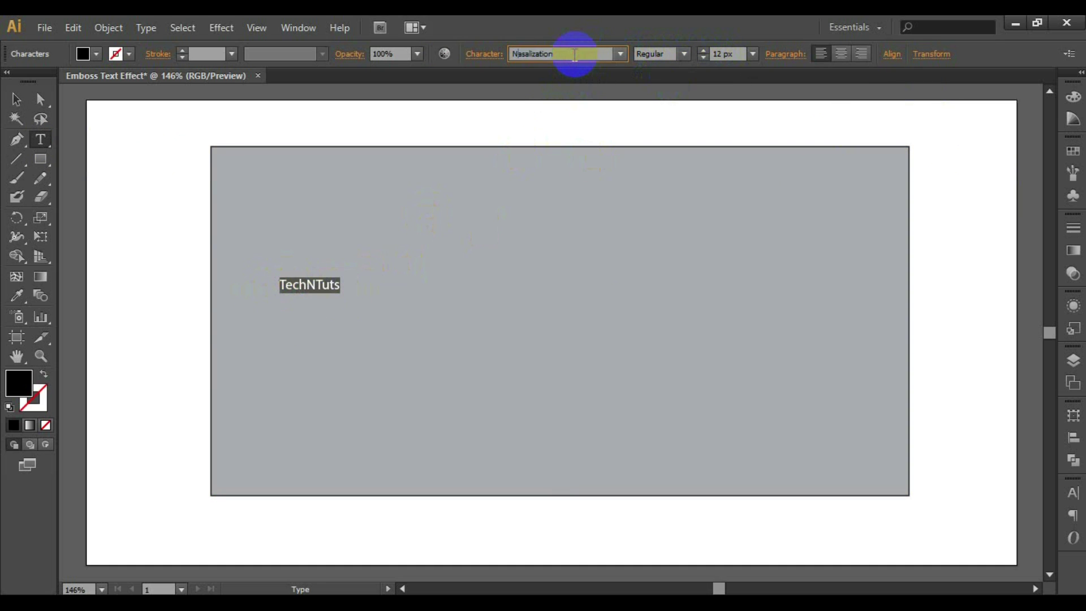
key(Return)
click(683, 54)
click(668, 103)
click(728, 54)
text(100)
key(Return)
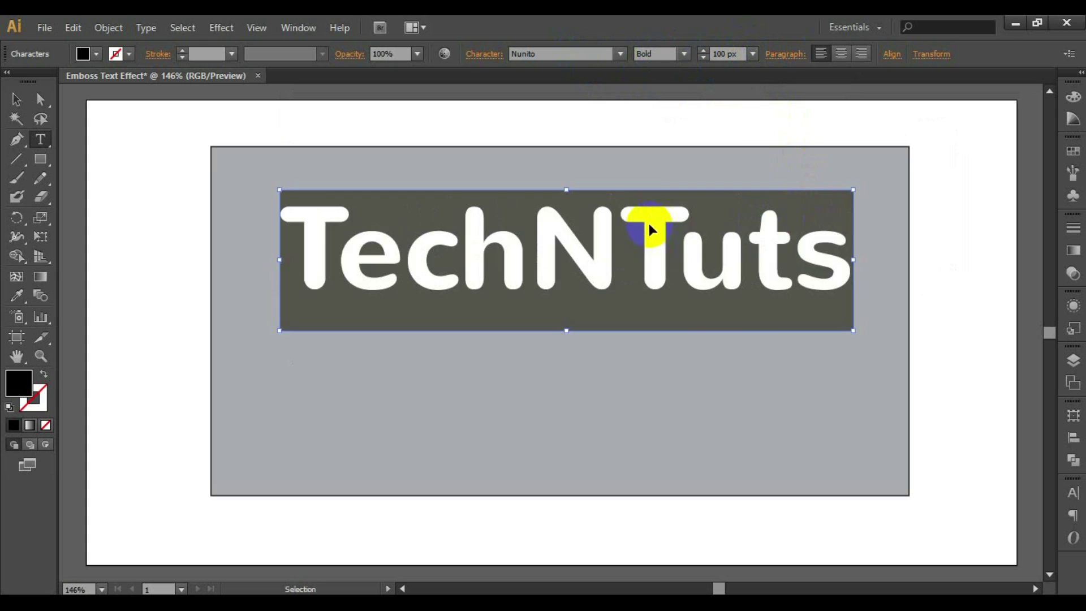
Move the TechNTuts text to the middle of the rectangle and set its fill to none.
drag(609, 282, 597, 364)
click(16, 97)
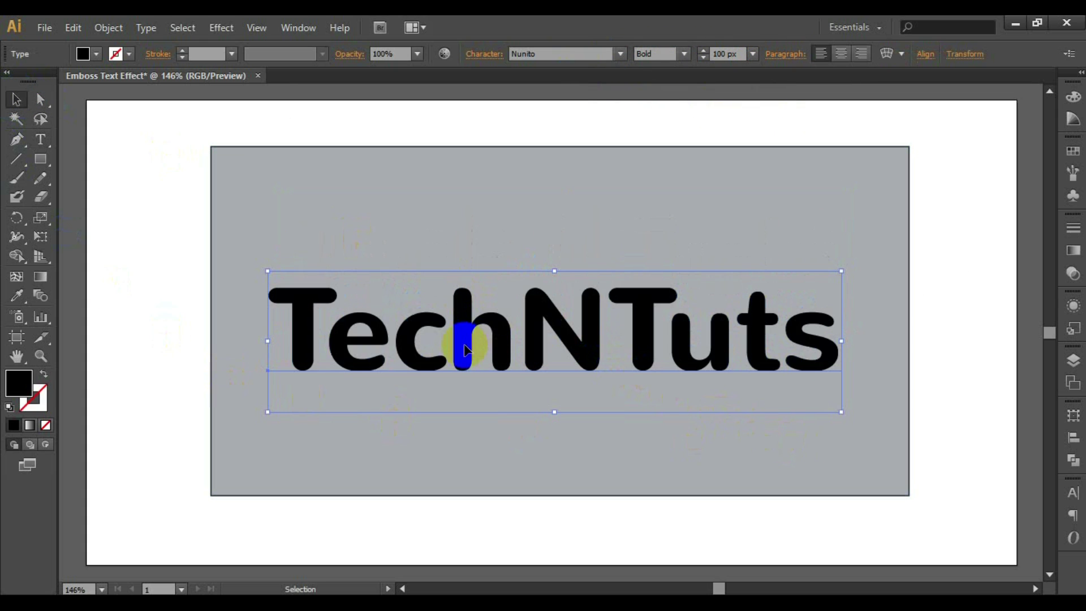
click(45, 424)
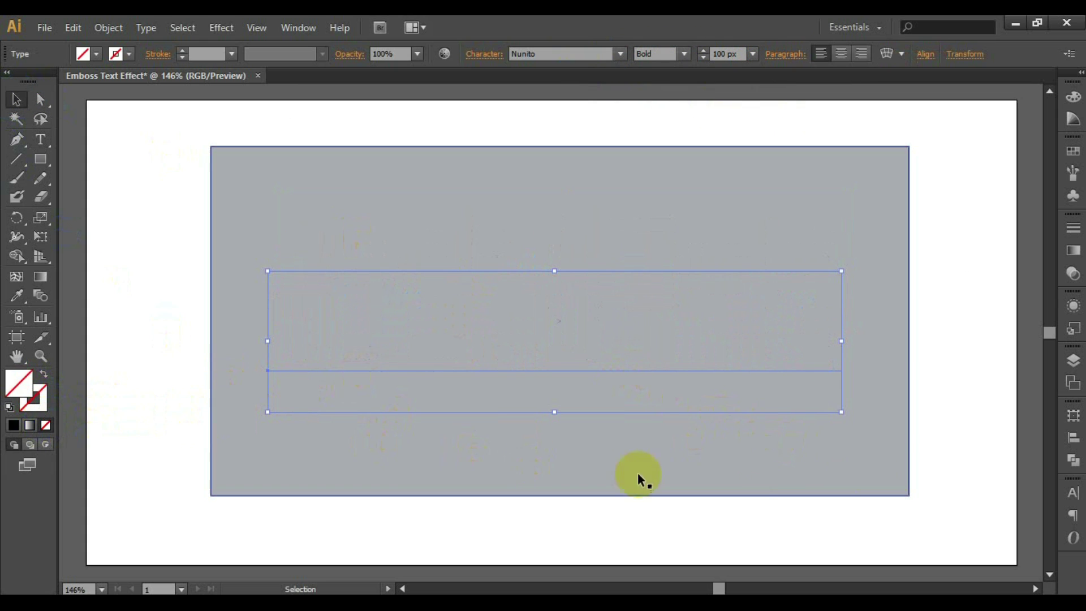
Add a new fill to the text's appearance and set that fill's blending mode to Screen.
click(1074, 308)
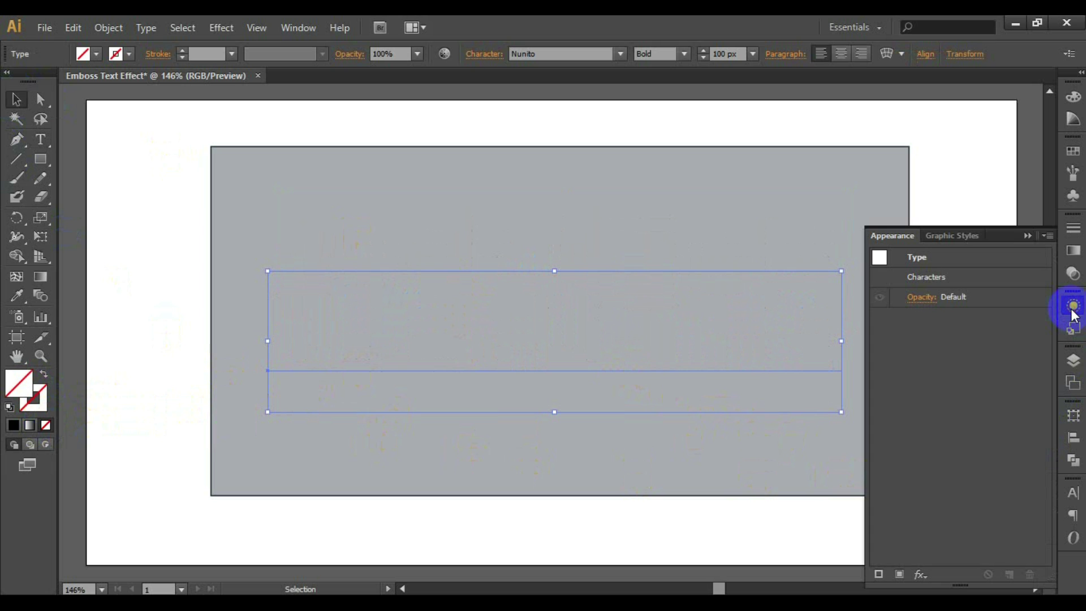
click(901, 574)
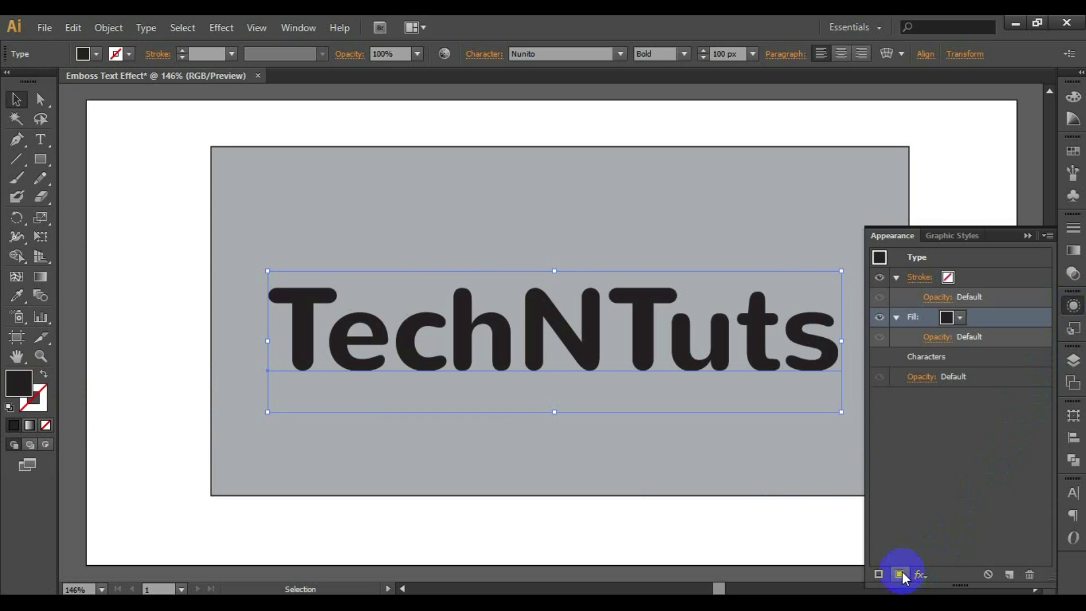
click(937, 337)
click(841, 368)
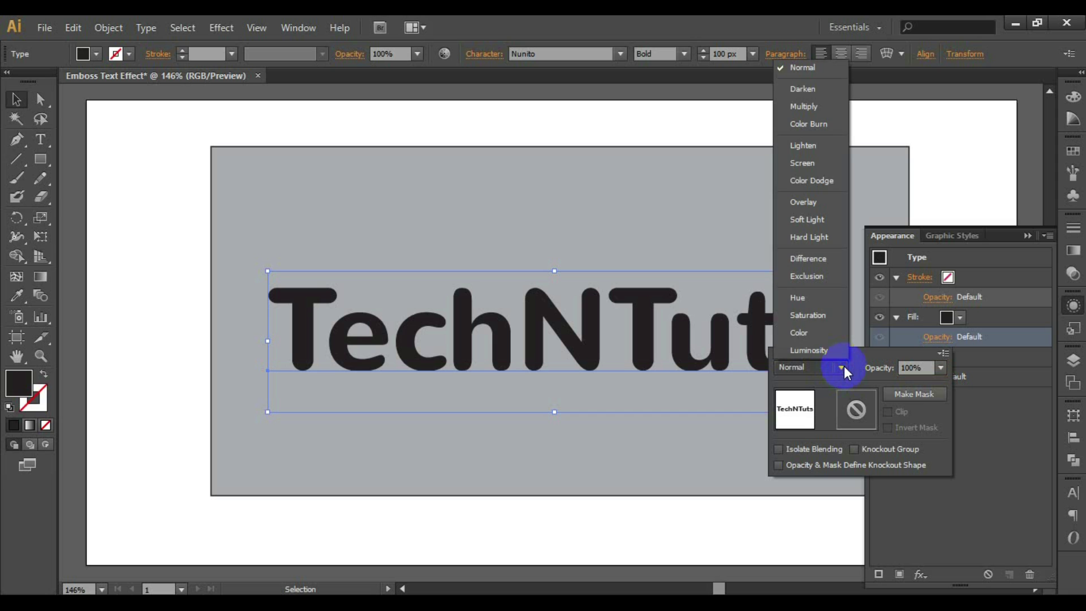
click(816, 164)
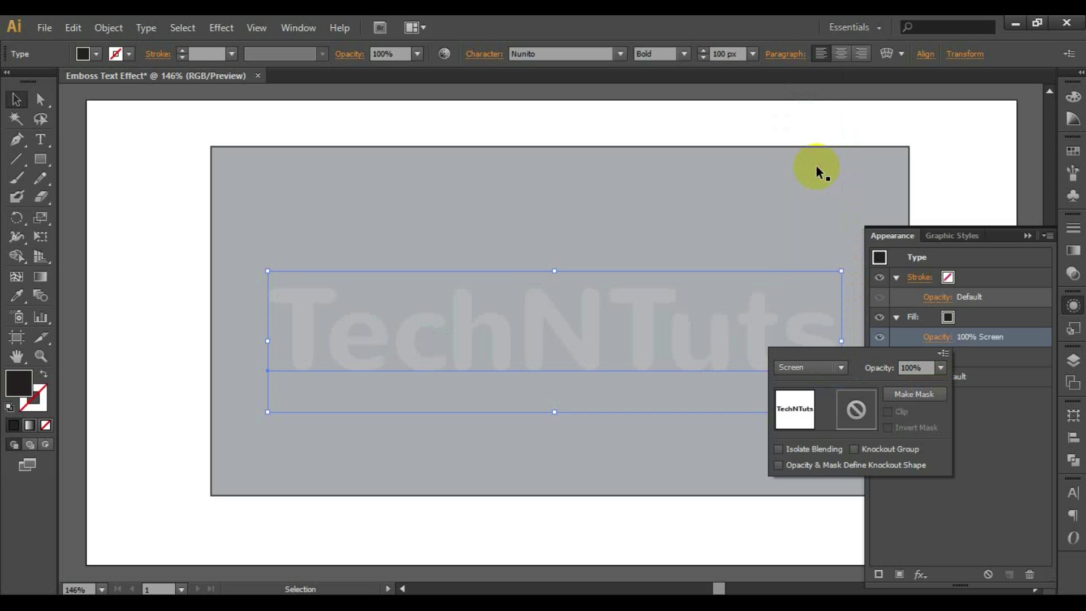
click(924, 486)
Change the text's Screen fill color to RGB 169, 171 and 174.
click(952, 320)
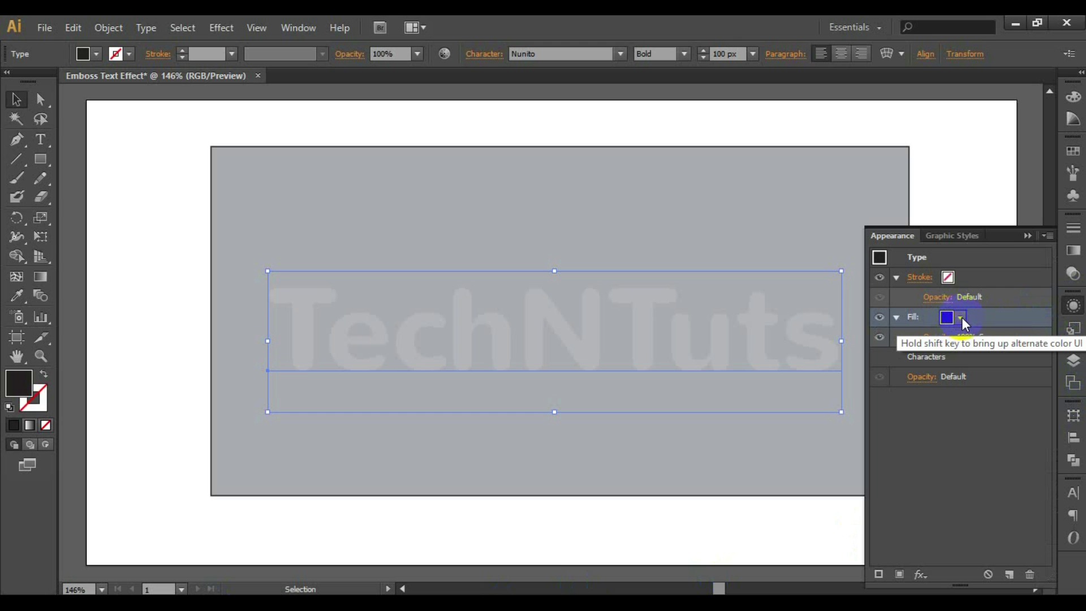
click(1074, 98)
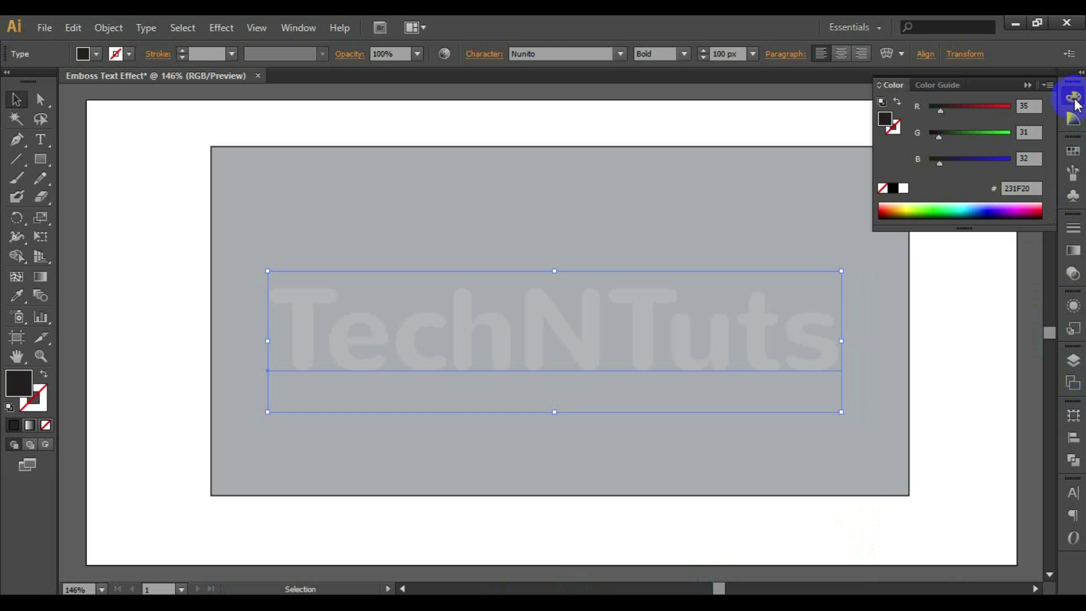
drag(1034, 107, 986, 108)
text(169)
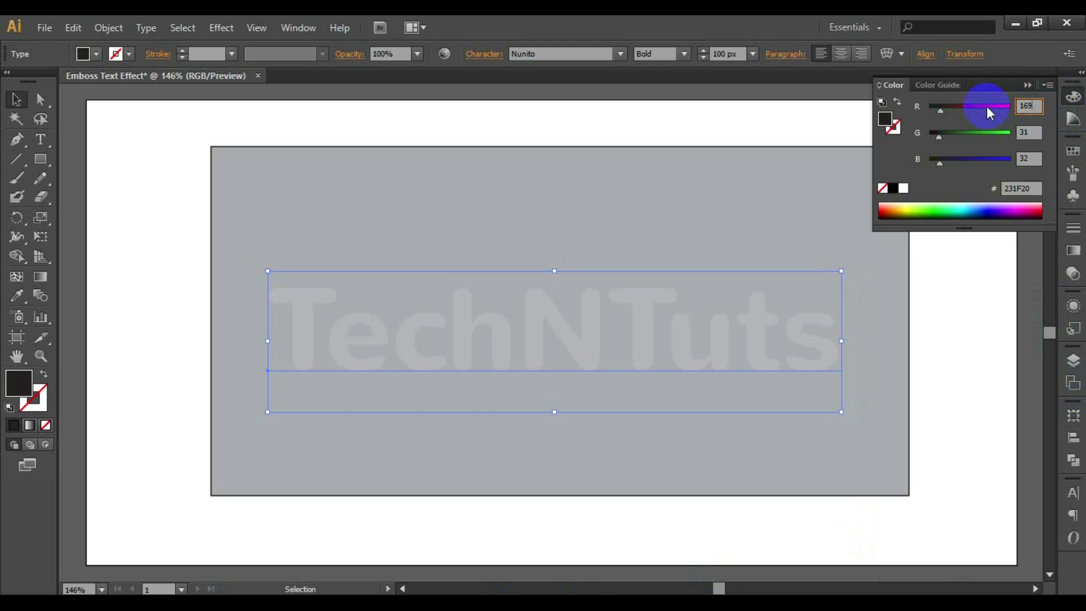
key(Tab)
text(171)
key(Tab)
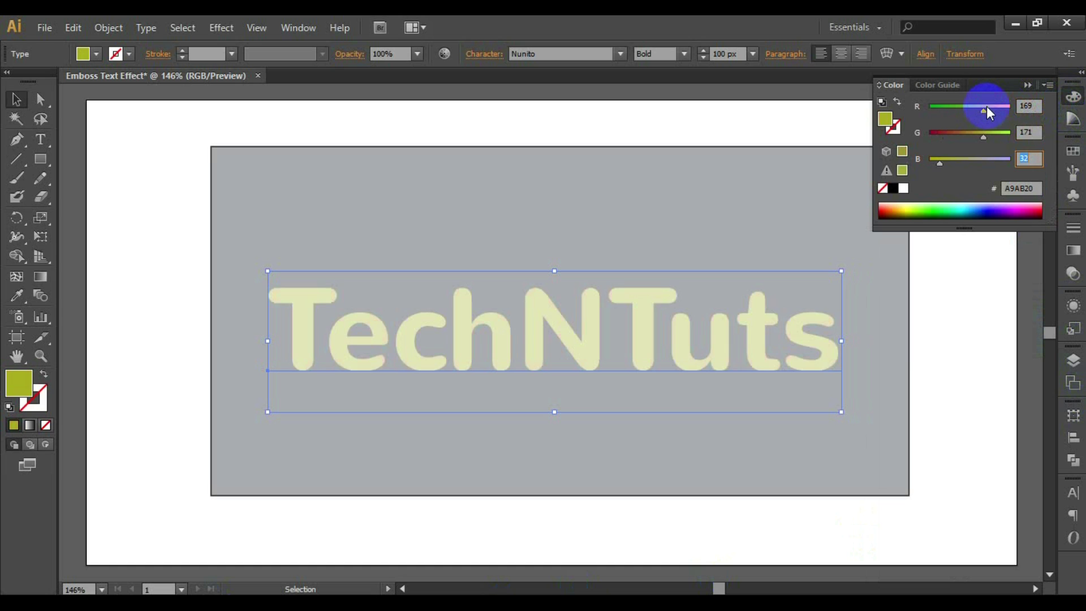
text(174)
key(Tab)
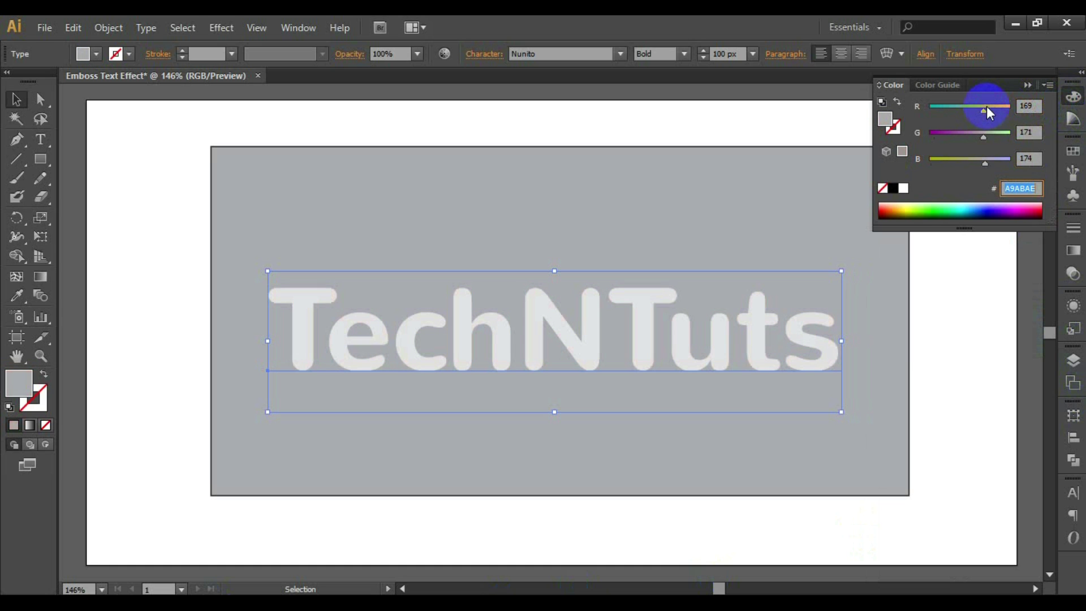
Apply a Gaussian Blur with a 2-pixel radius to the text's Screen fill.
click(1072, 305)
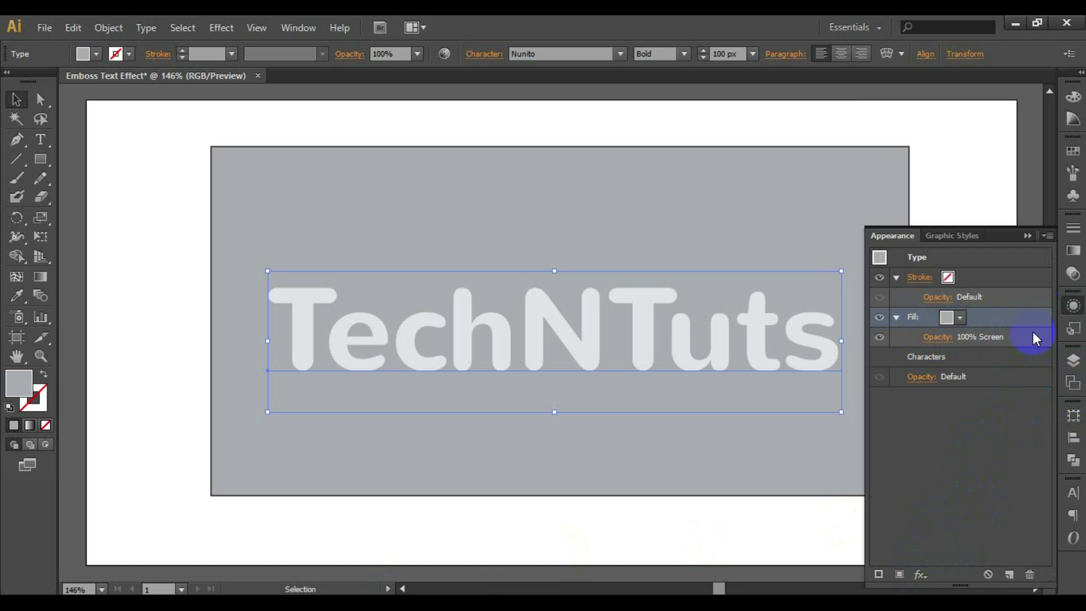
click(221, 27)
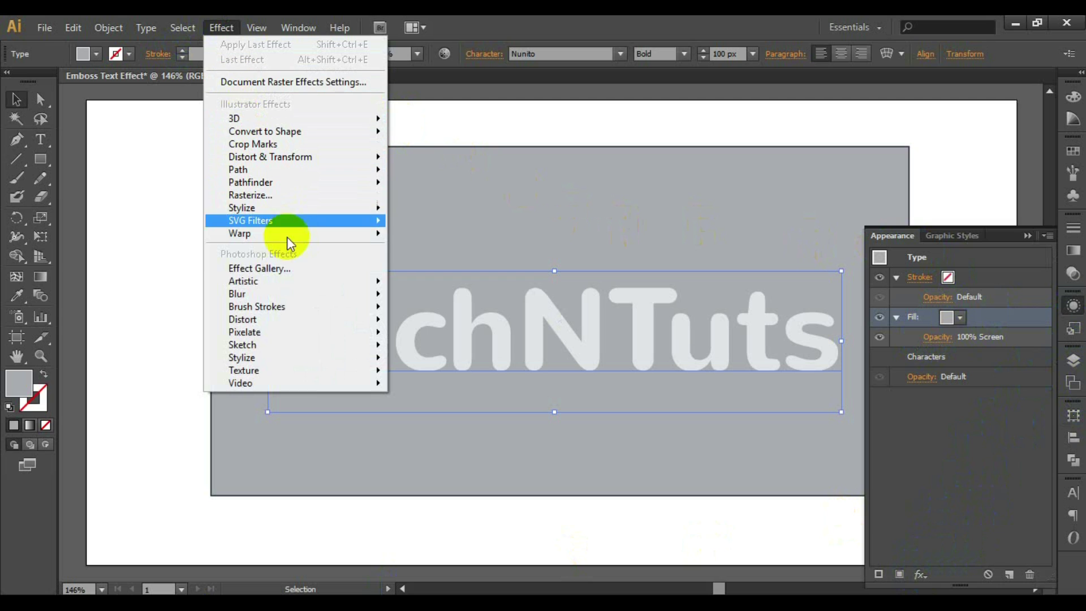
mouse_move(308, 293)
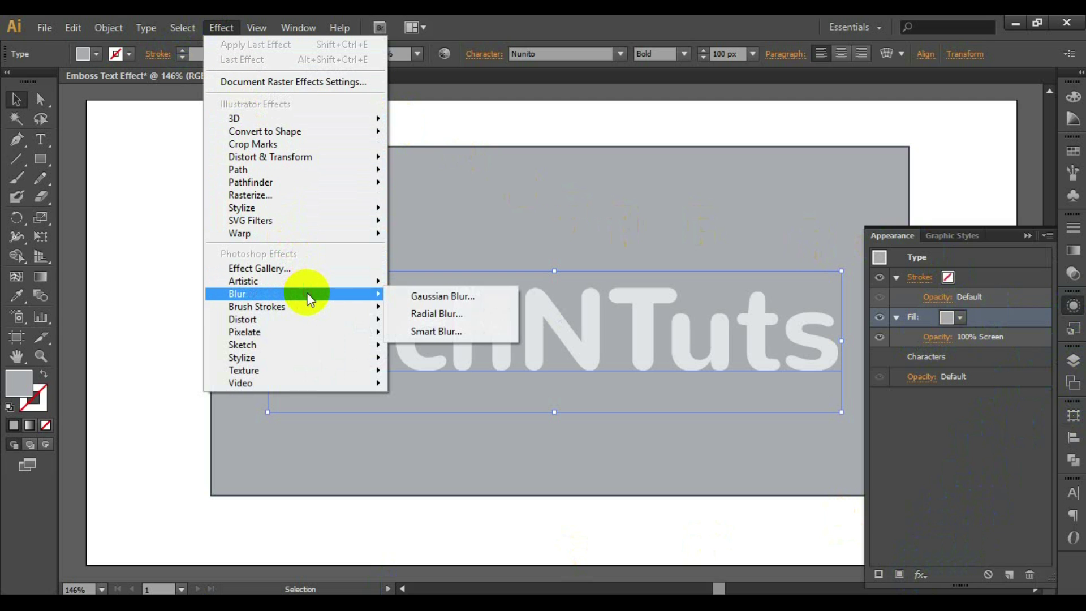
click(414, 292)
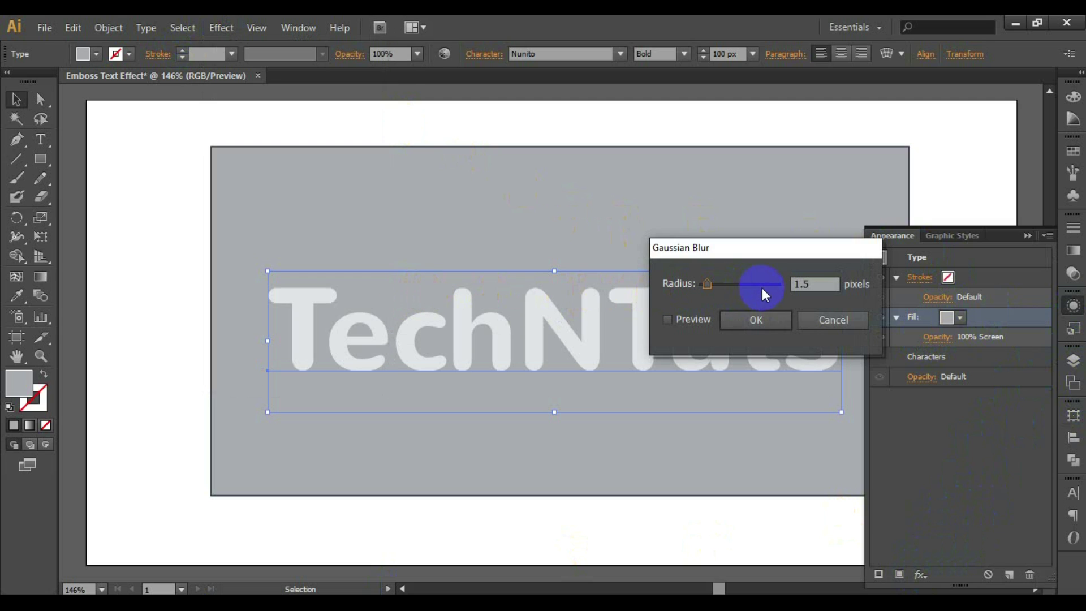
text(2)
click(693, 320)
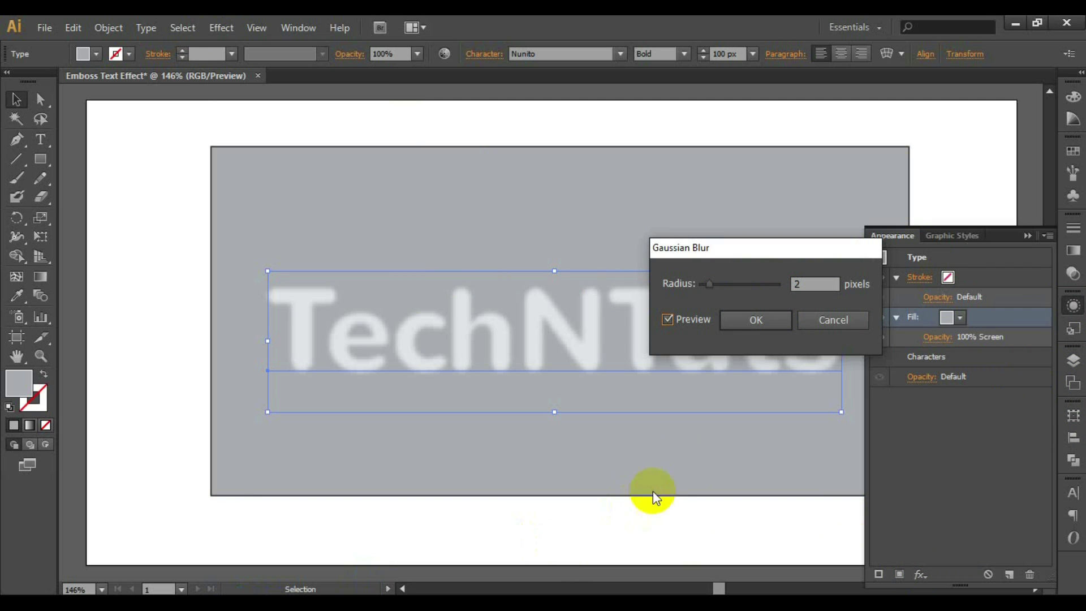
click(763, 326)
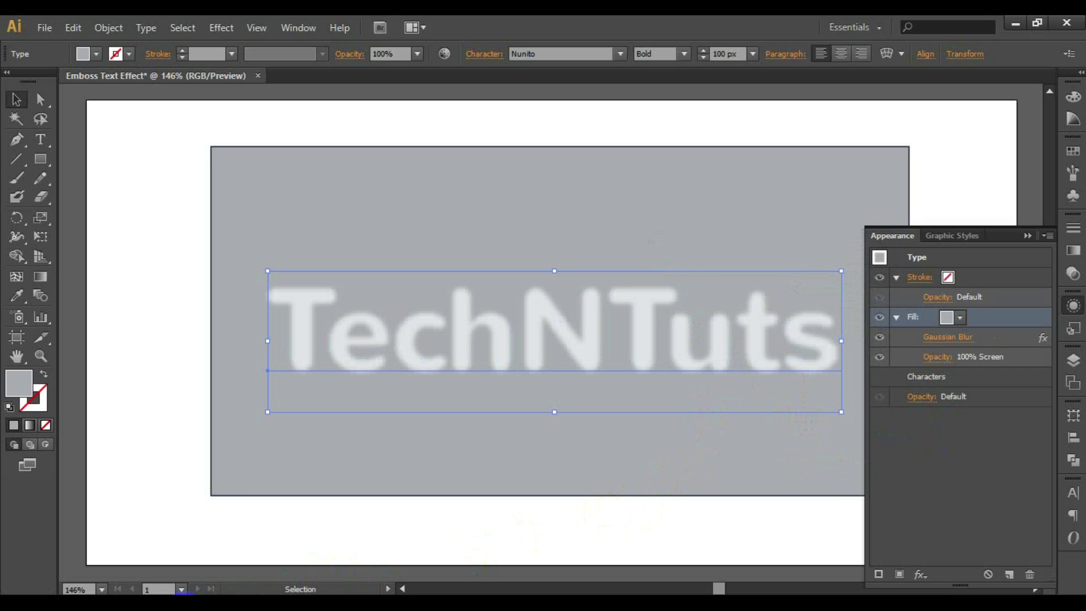
Duplicate the blurred Screen fill and set the upper copy's blending mode to Multiply.
click(897, 317)
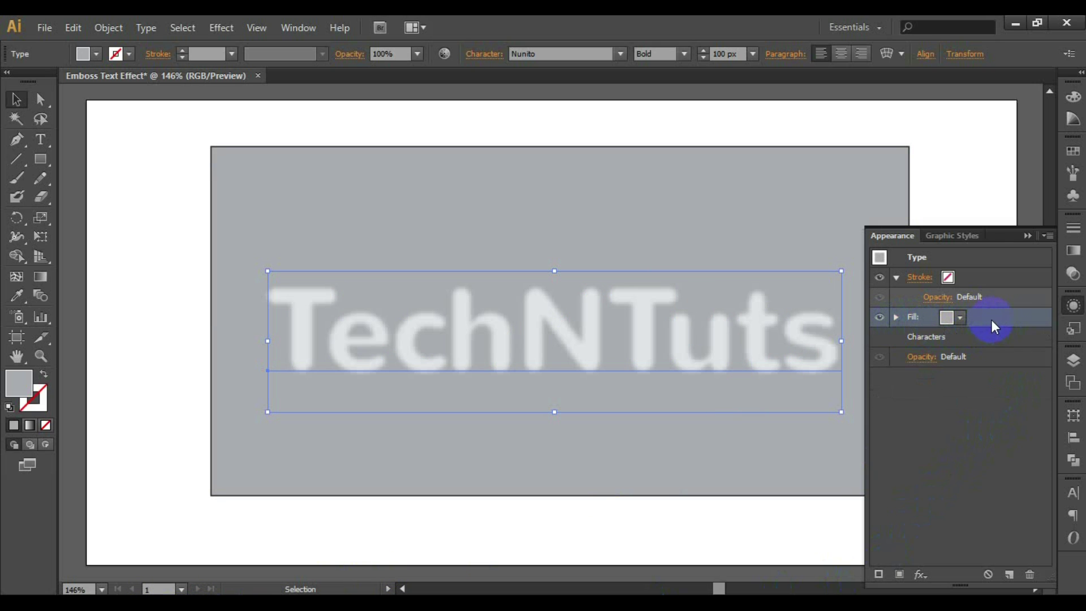
click(1010, 575)
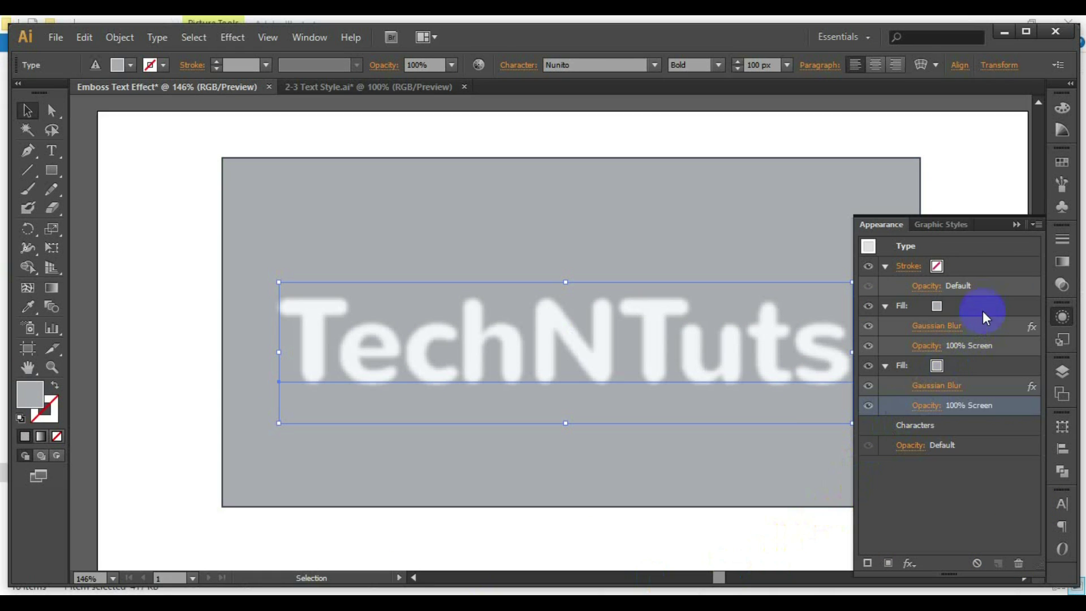
click(982, 311)
click(934, 346)
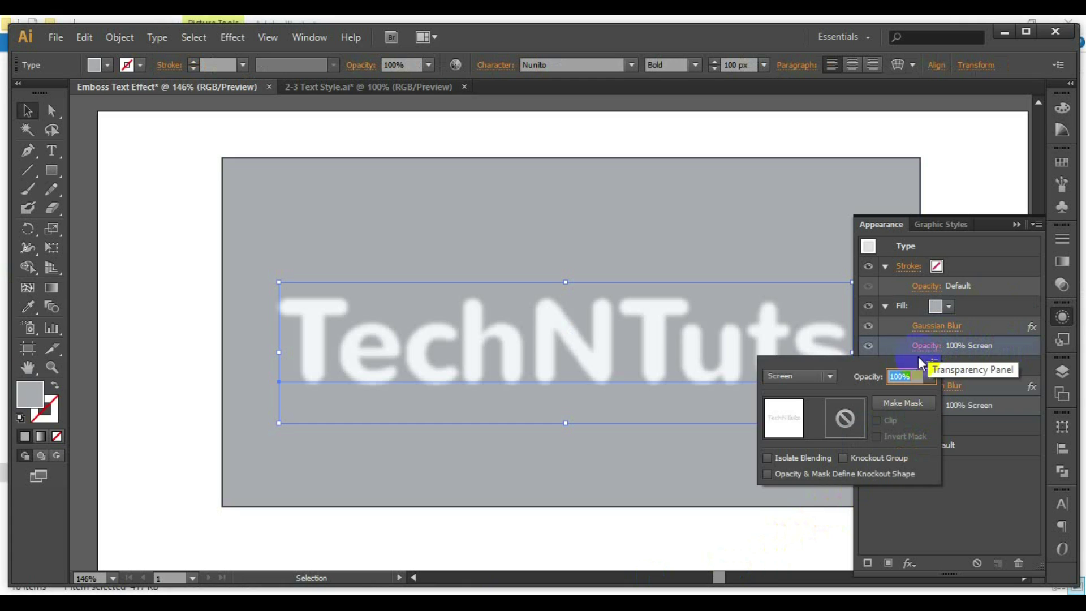
click(828, 377)
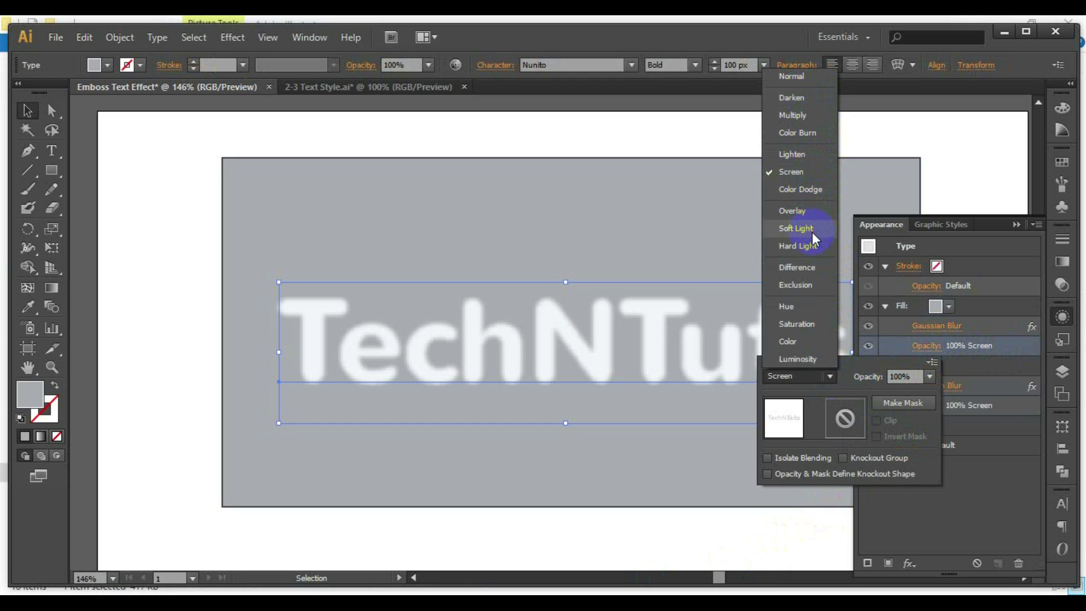
click(810, 117)
click(1000, 476)
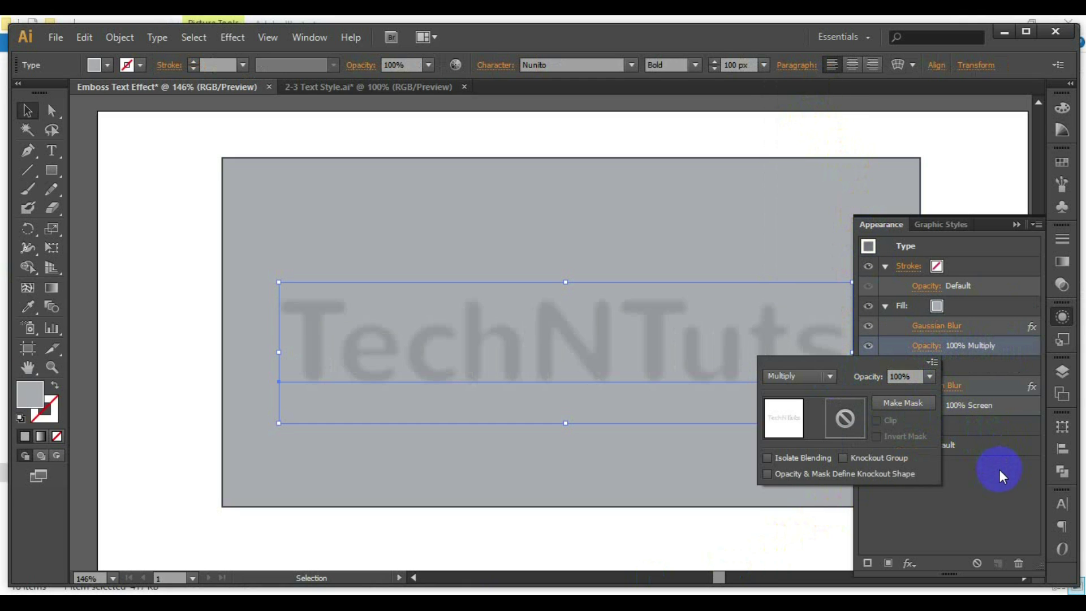
click(999, 500)
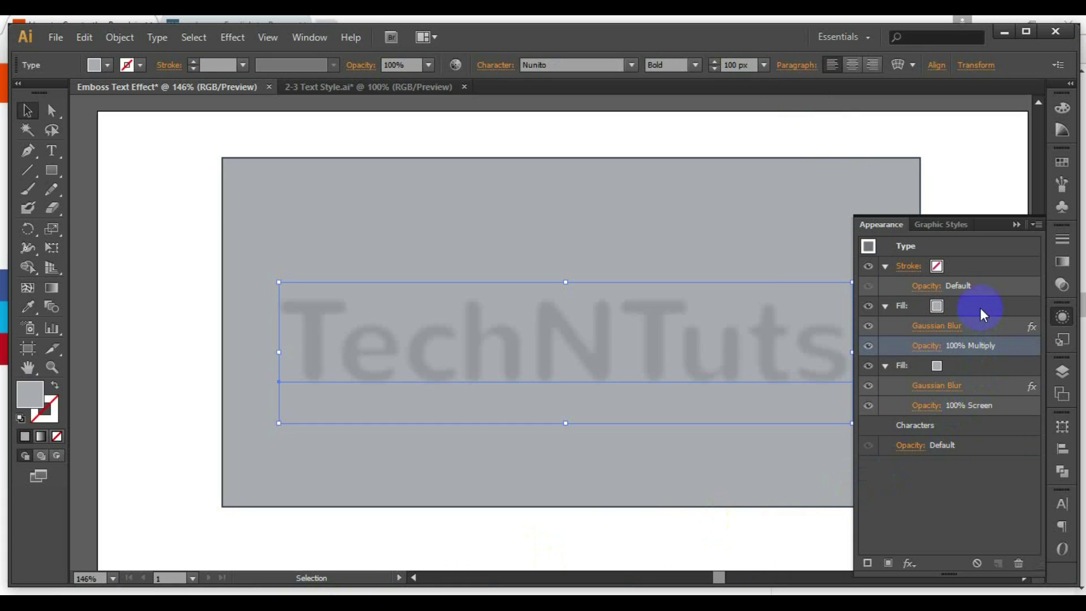
Apply a Transform effect to the Multiply fill, moving it 4 px horizontally and 4 px vertically.
click(982, 313)
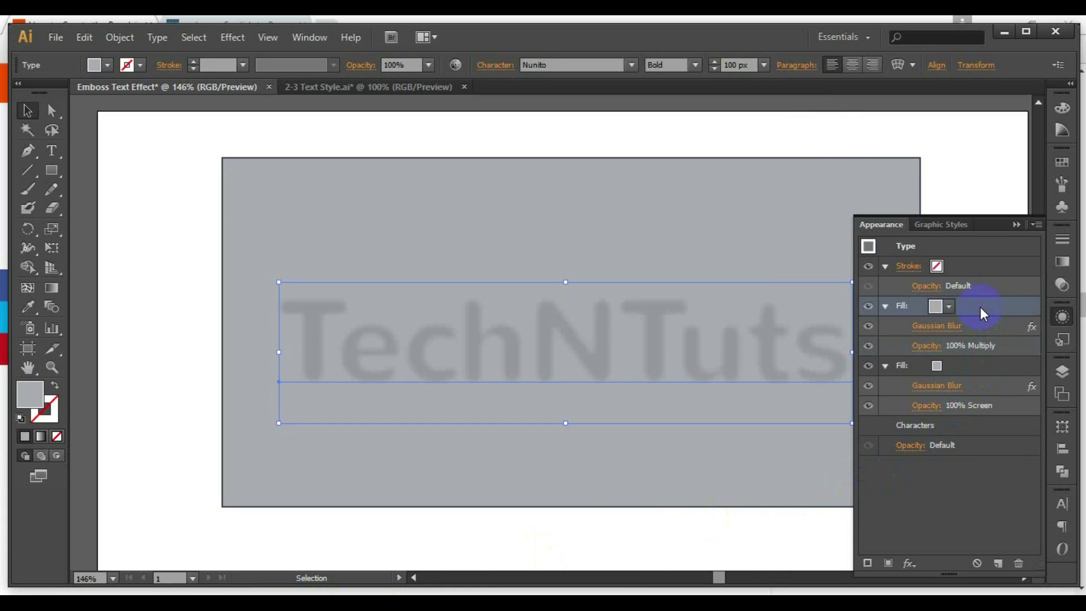
click(237, 38)
mouse_move(358, 167)
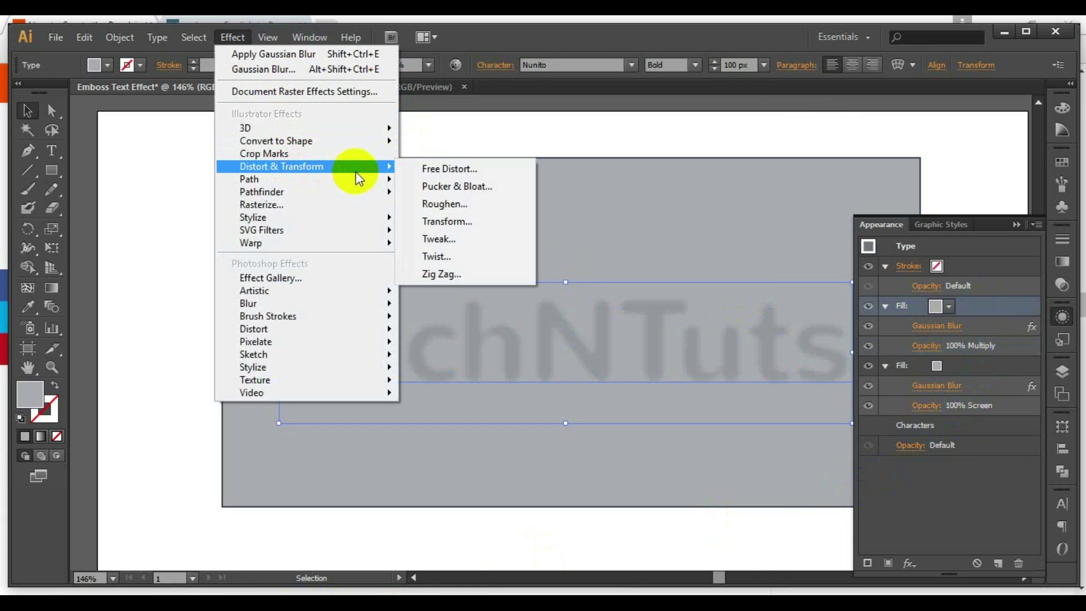
click(446, 223)
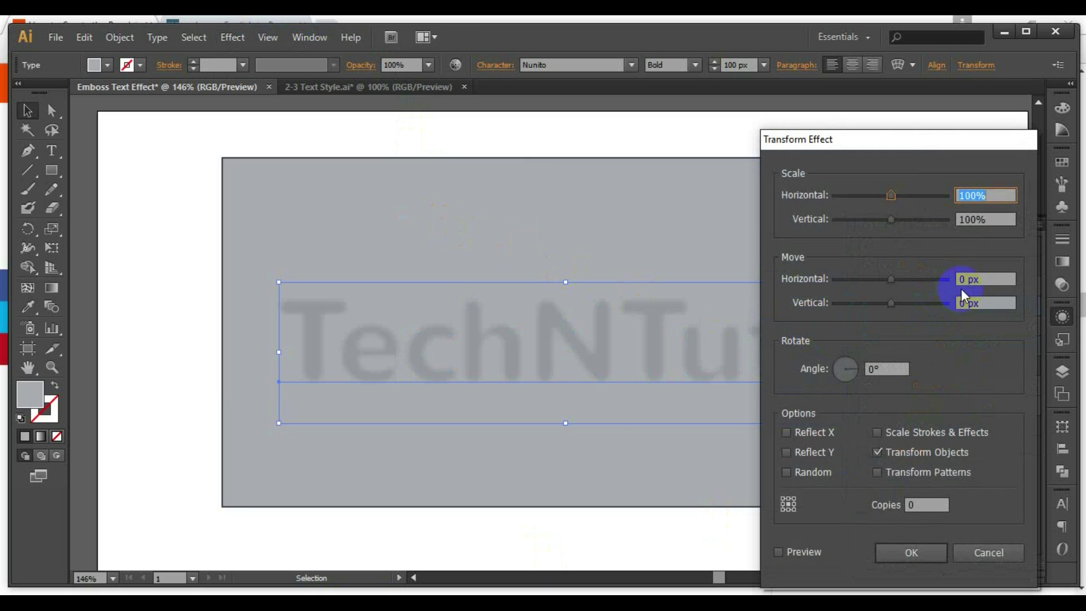
double_click(963, 280)
text(4)
click(966, 301)
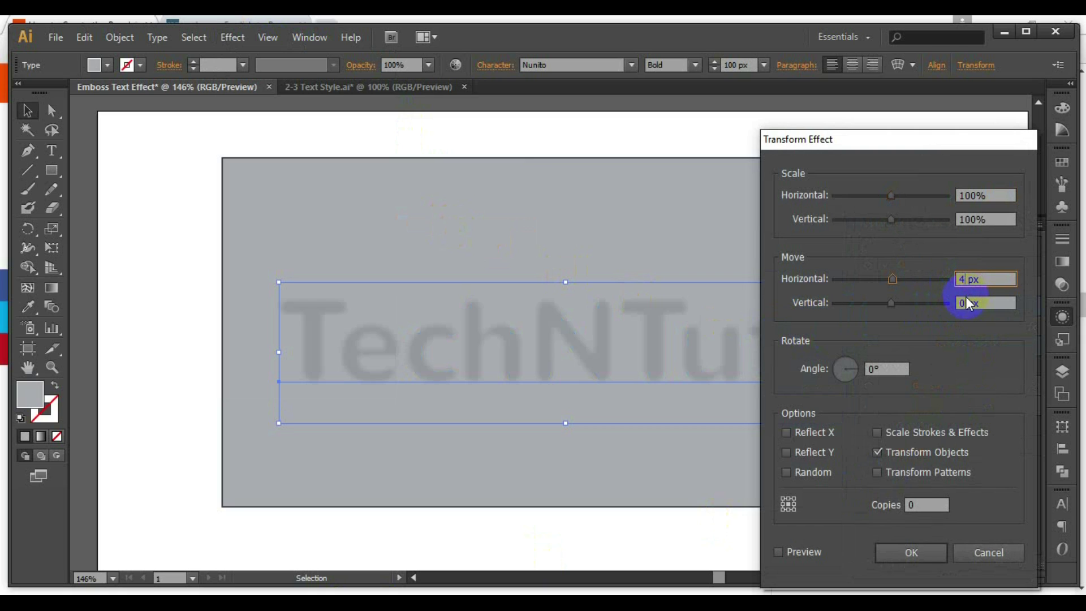
text(4)
click(779, 552)
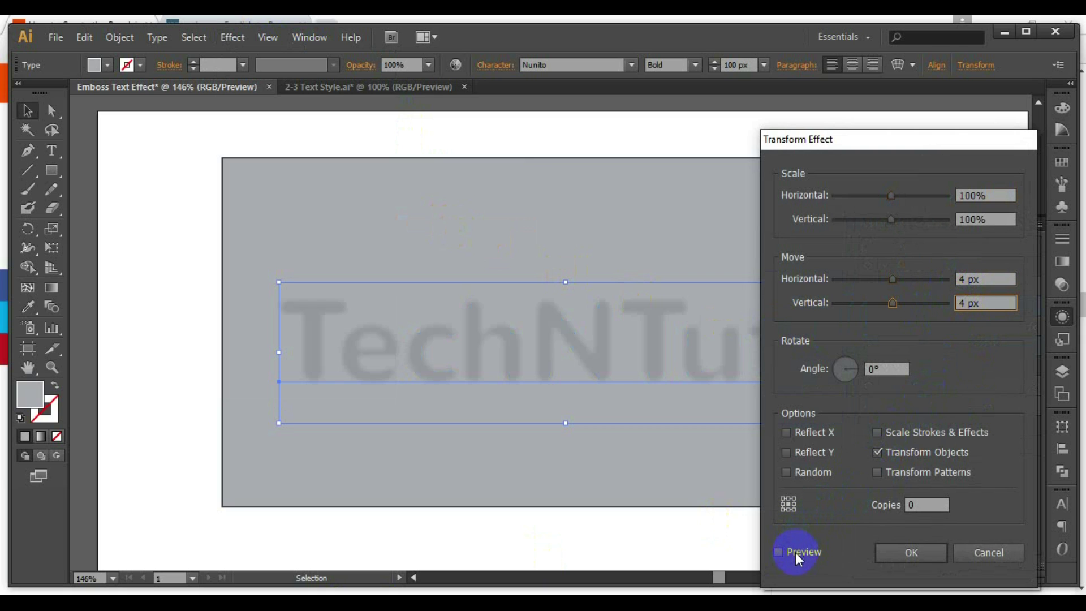
click(896, 559)
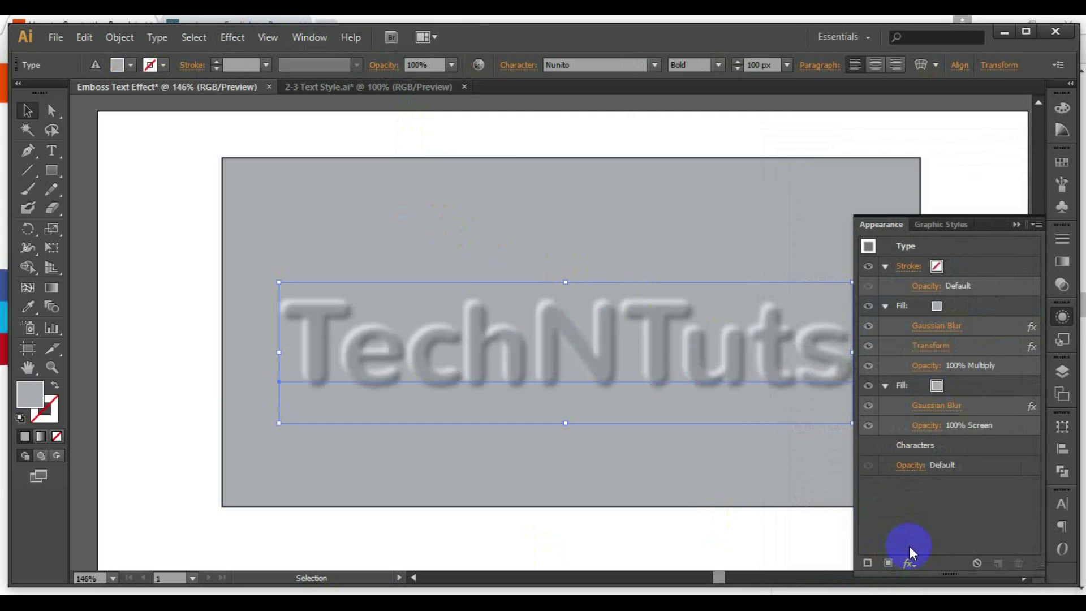
Add a new gray fill to the text's appearance and place it directly below the stroke, above the other fills.
click(885, 306)
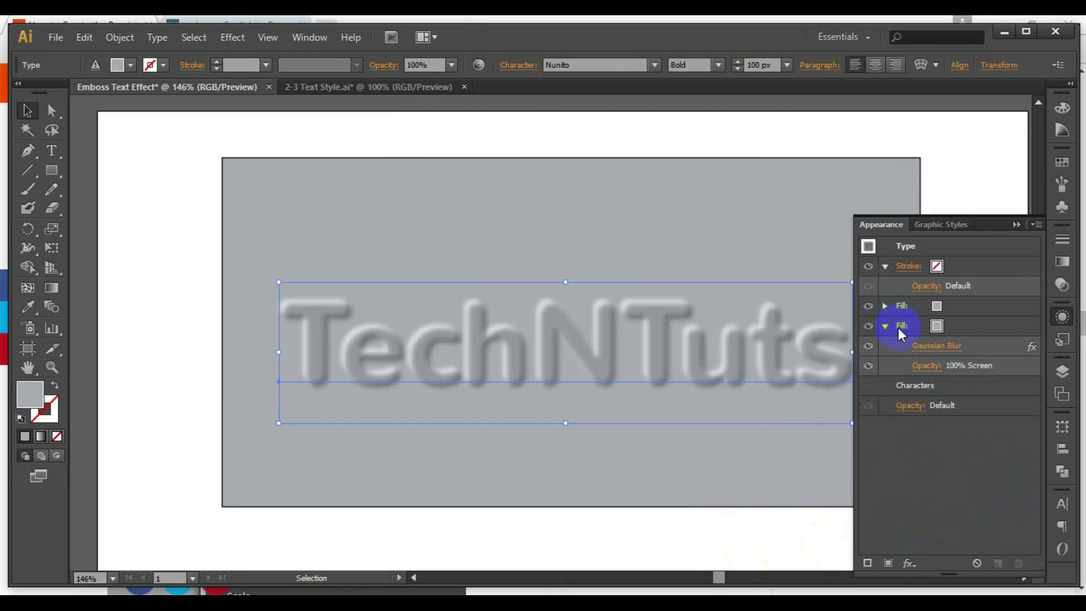
click(885, 326)
click(888, 563)
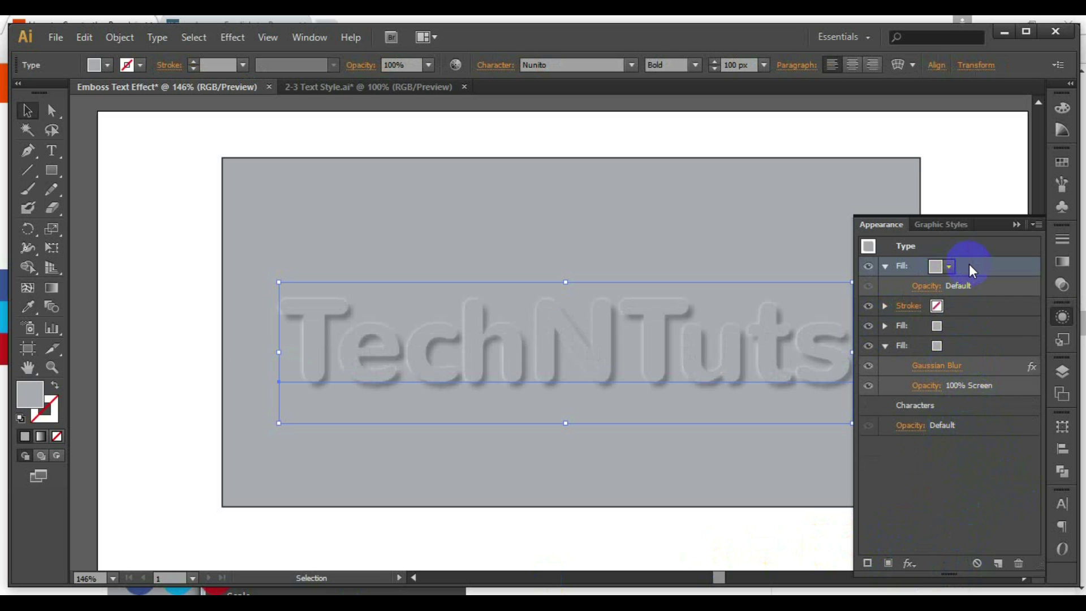
mouse_move(971, 270)
mouse_down()
mouse_move(957, 283)
mouse_move(969, 310)
mouse_up()
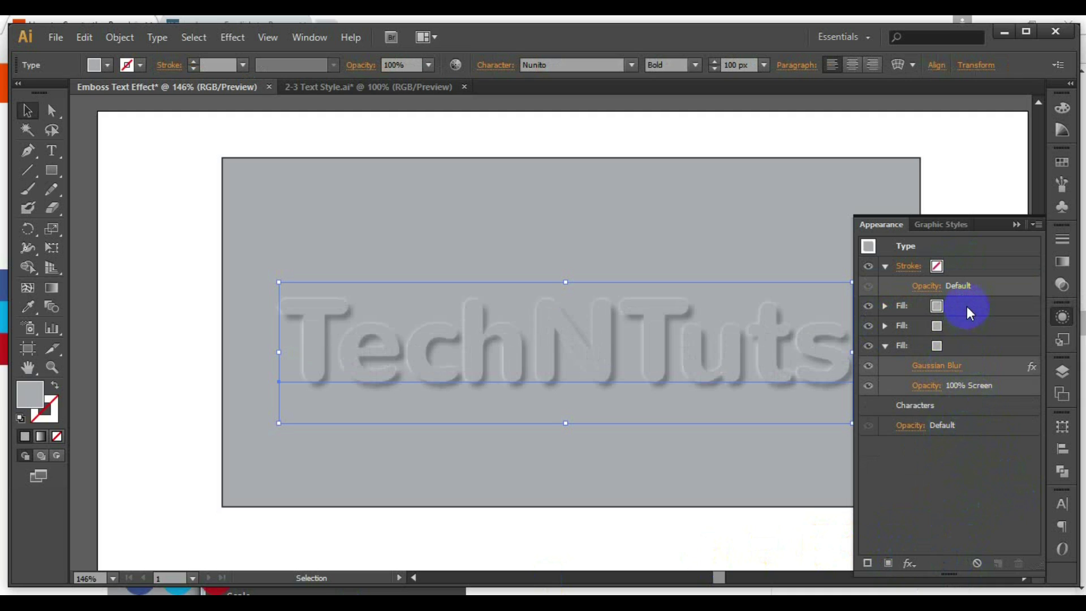
click(1063, 109)
click(1016, 96)
click(1062, 315)
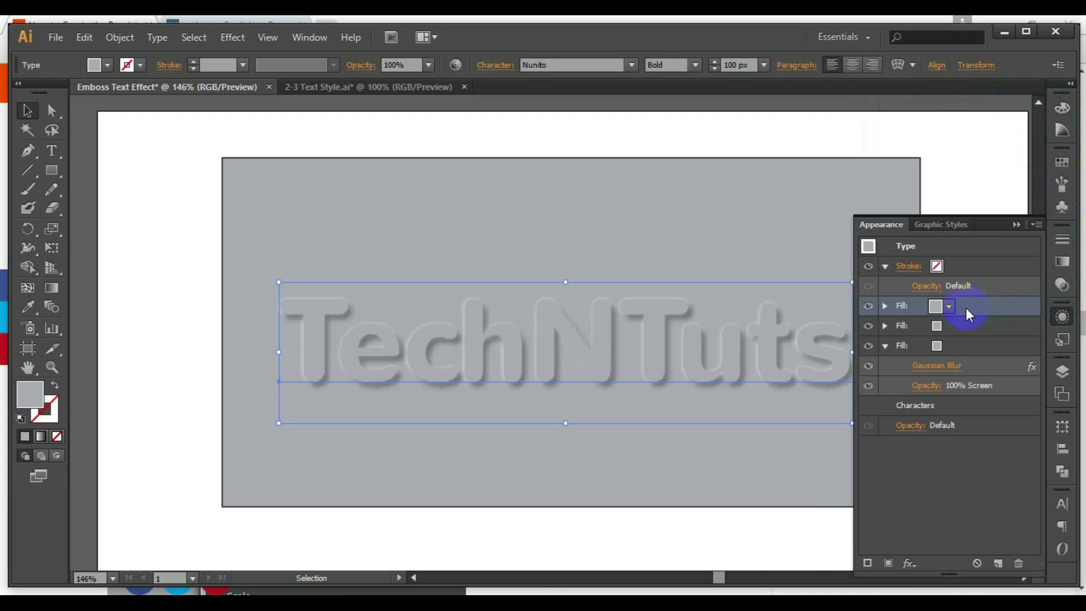
Apply a Transform effect to the uppermost fill, moving it 2 px horizontally and 2 px vertically.
click(887, 306)
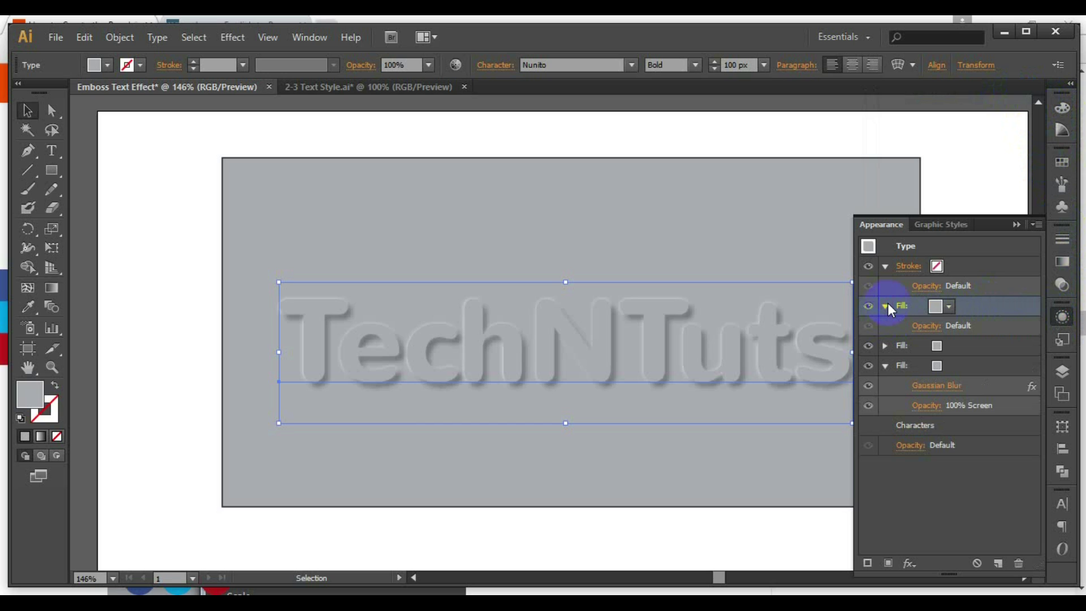
click(231, 37)
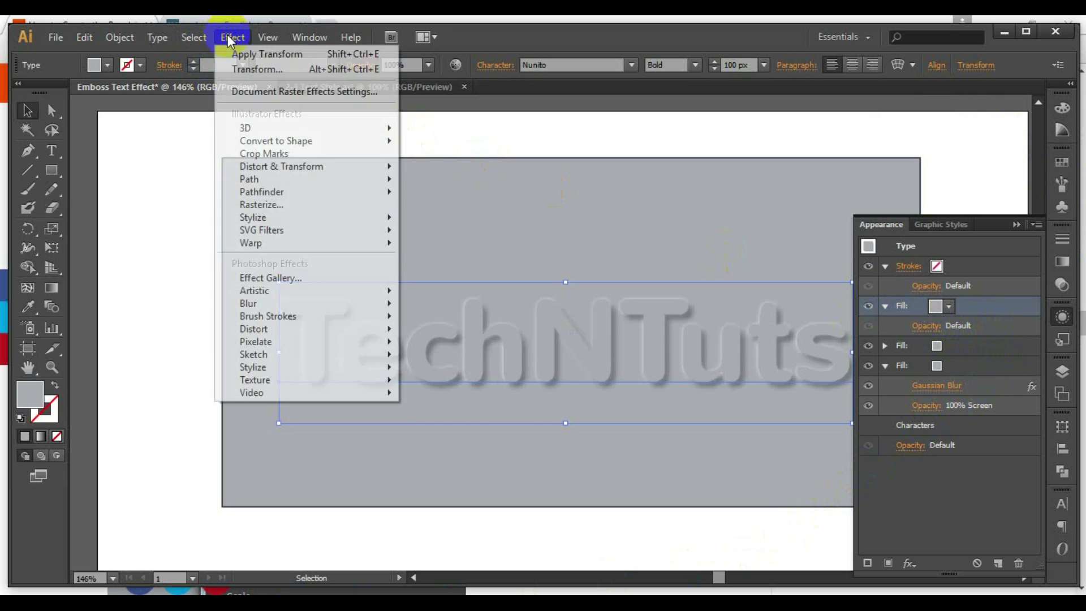
mouse_move(381, 165)
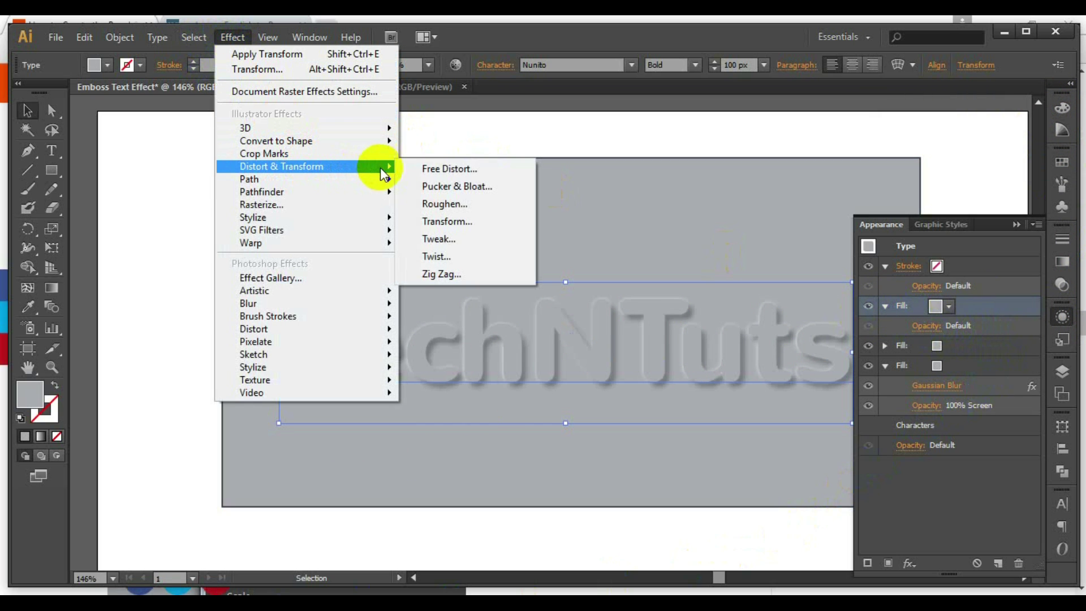
click(475, 221)
click(958, 279)
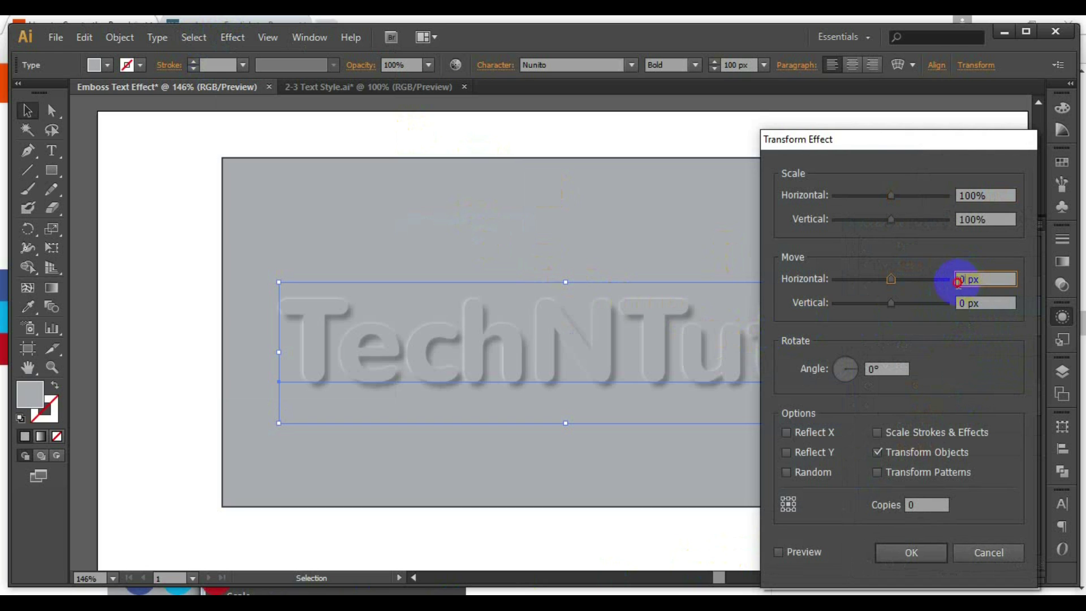
text(2)
click(966, 303)
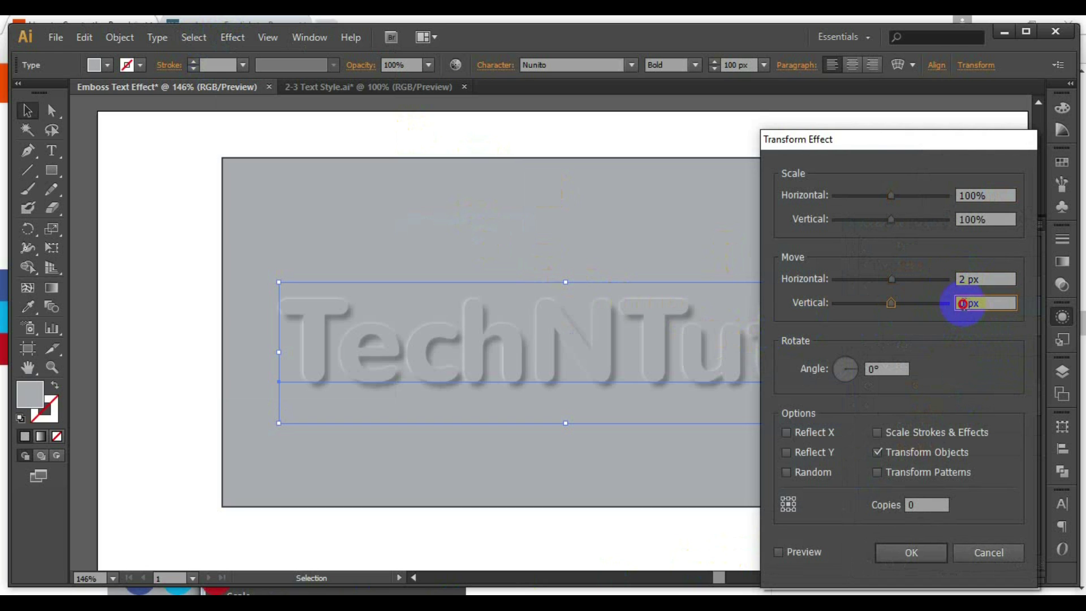
text(2)
click(802, 552)
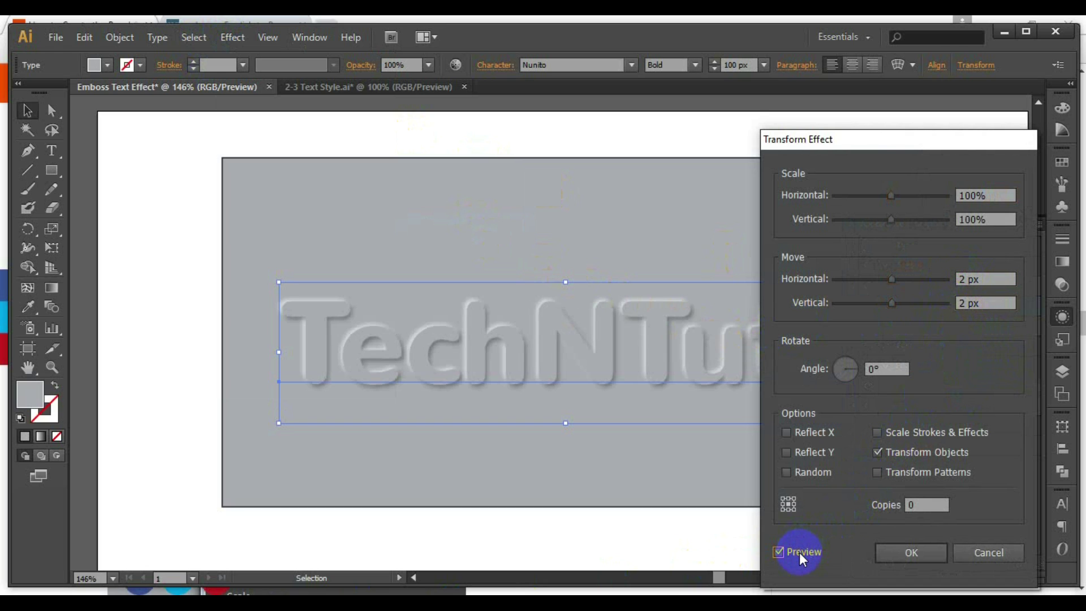
click(915, 555)
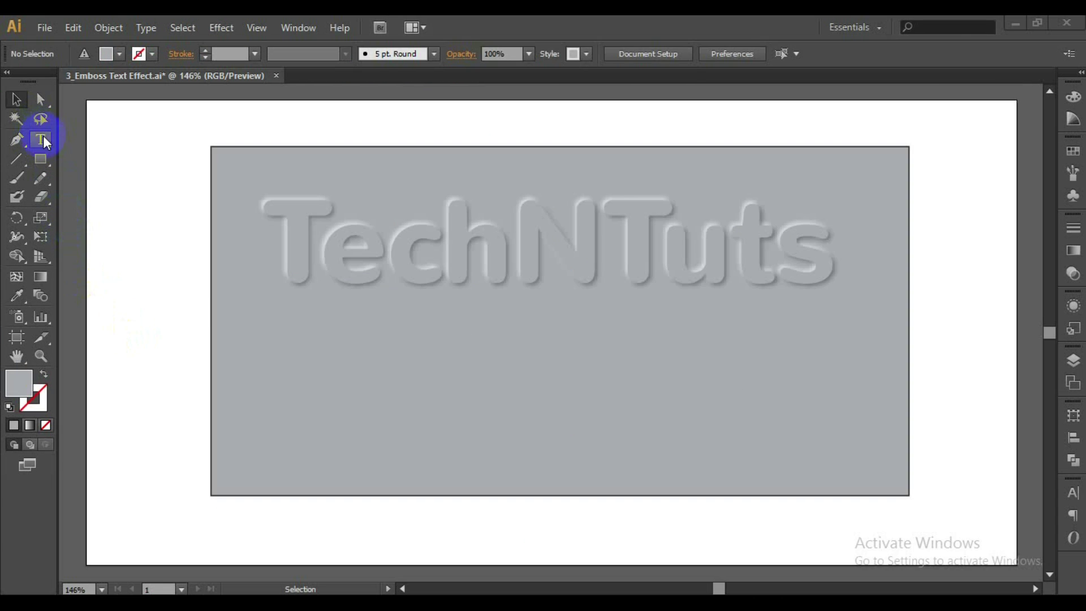
Add the text "Learn From Here..." beneath TechNTuts and move it slightly lower within the rectangle.
click(40, 139)
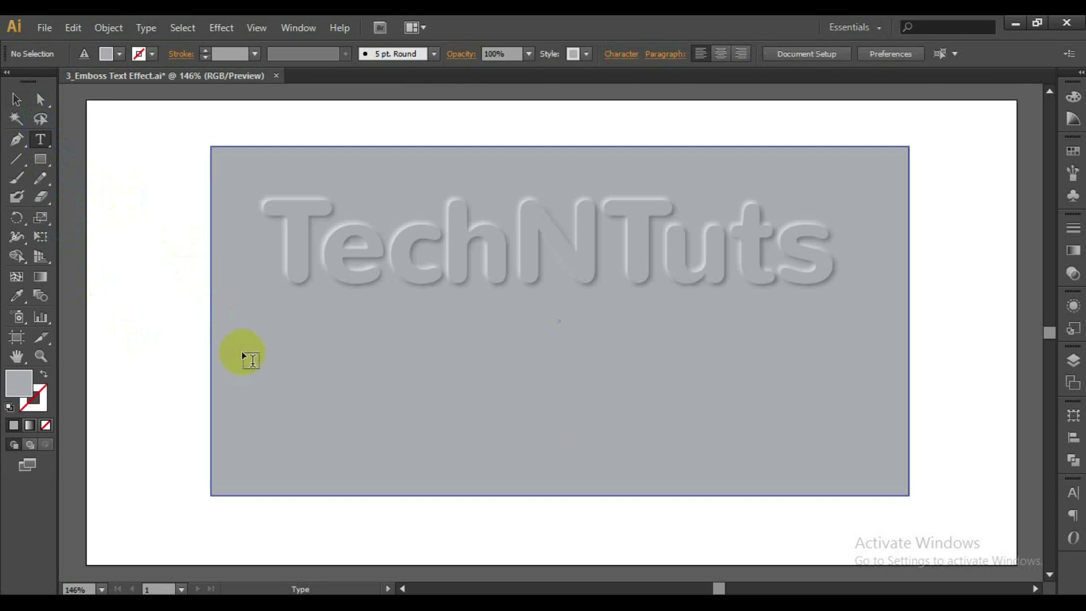
click(270, 372)
text(Learn From)
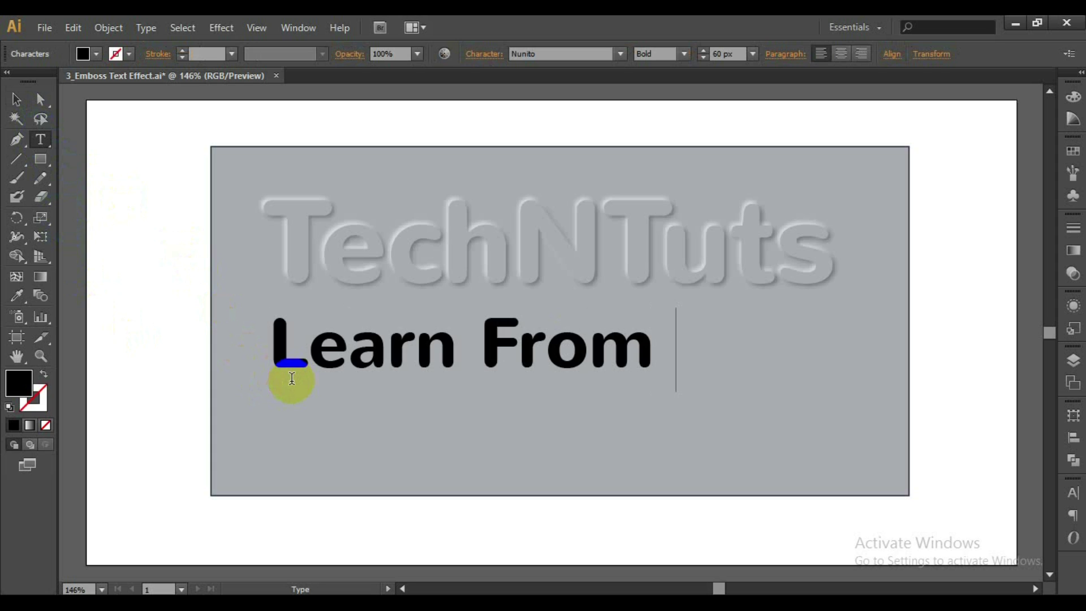
text( Here...)
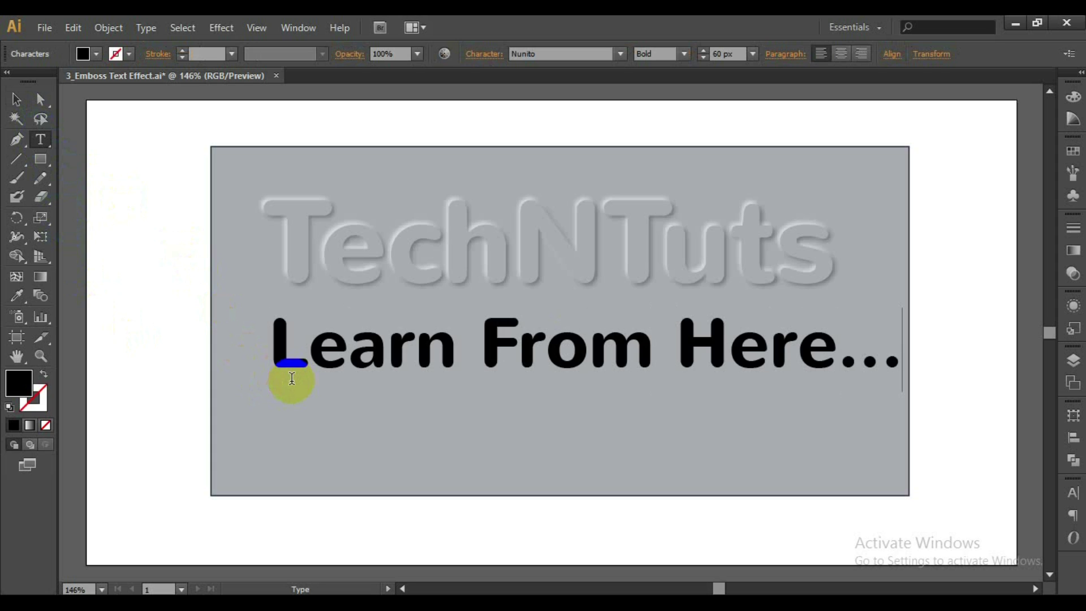
click(15, 99)
click(489, 361)
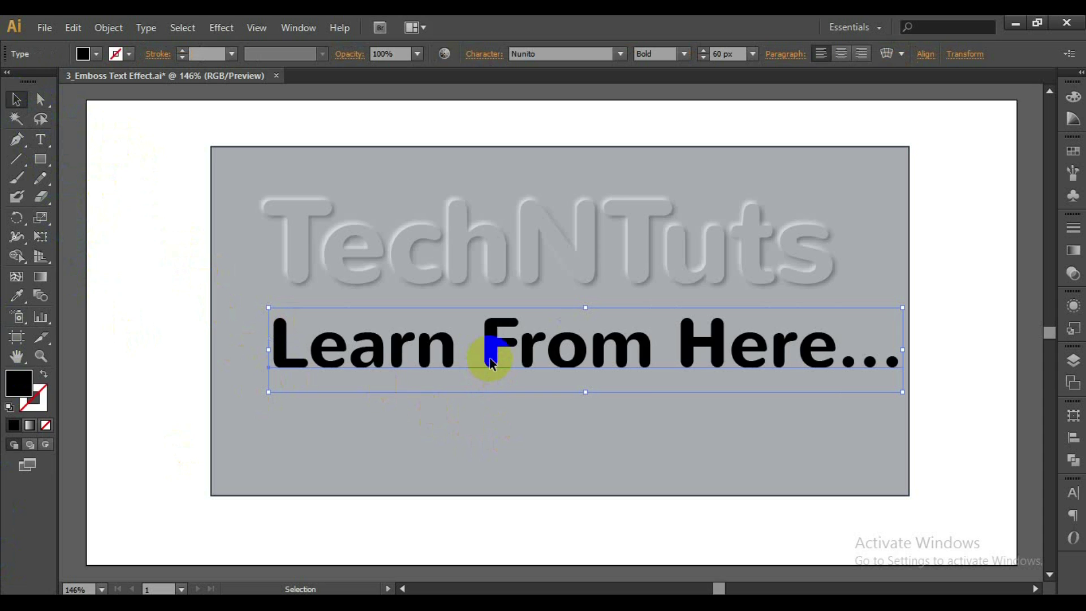
drag(490, 361, 489, 390)
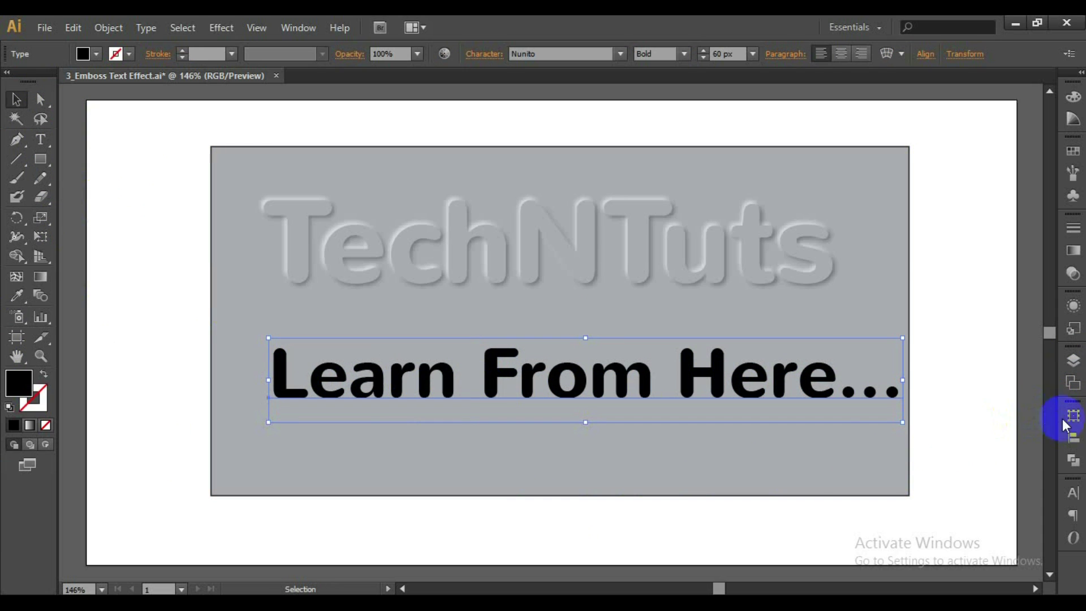
Save the appearance of the embossed TechNTuts text as a new graphic style.
click(739, 262)
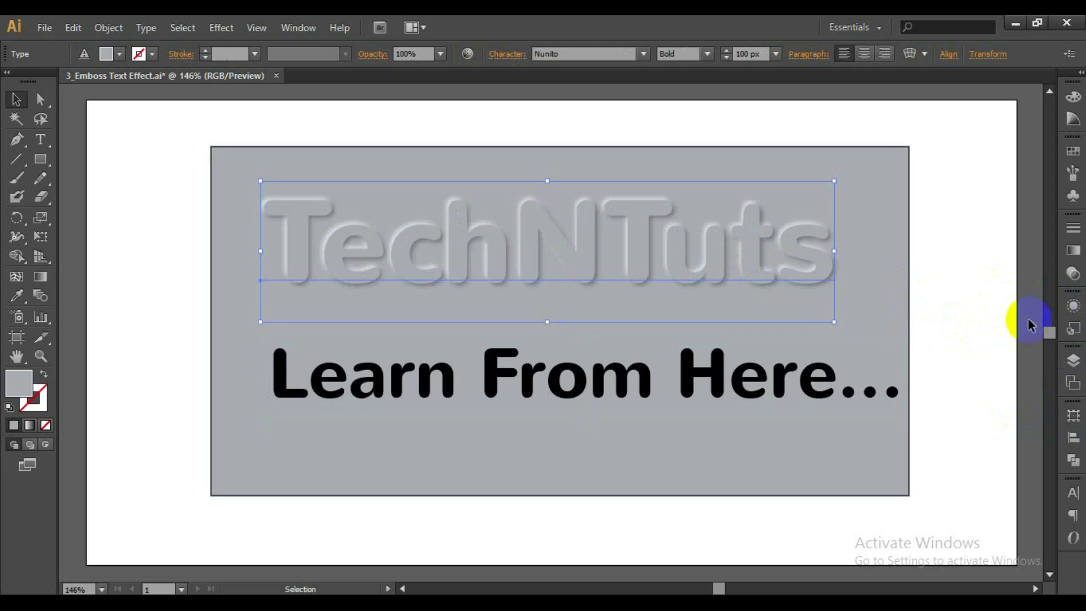
click(1073, 306)
click(941, 295)
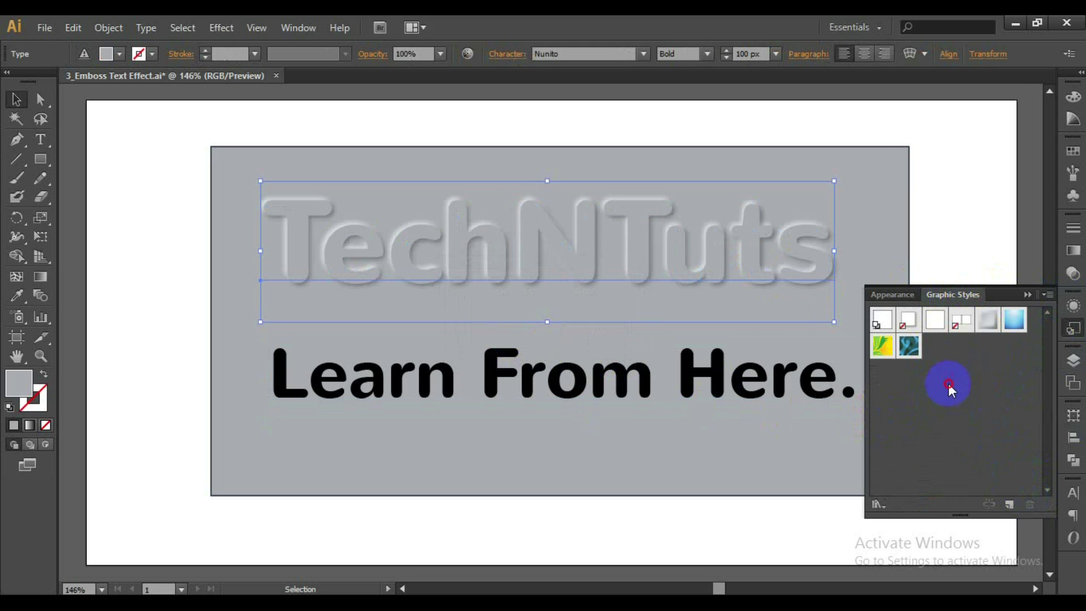
click(948, 382)
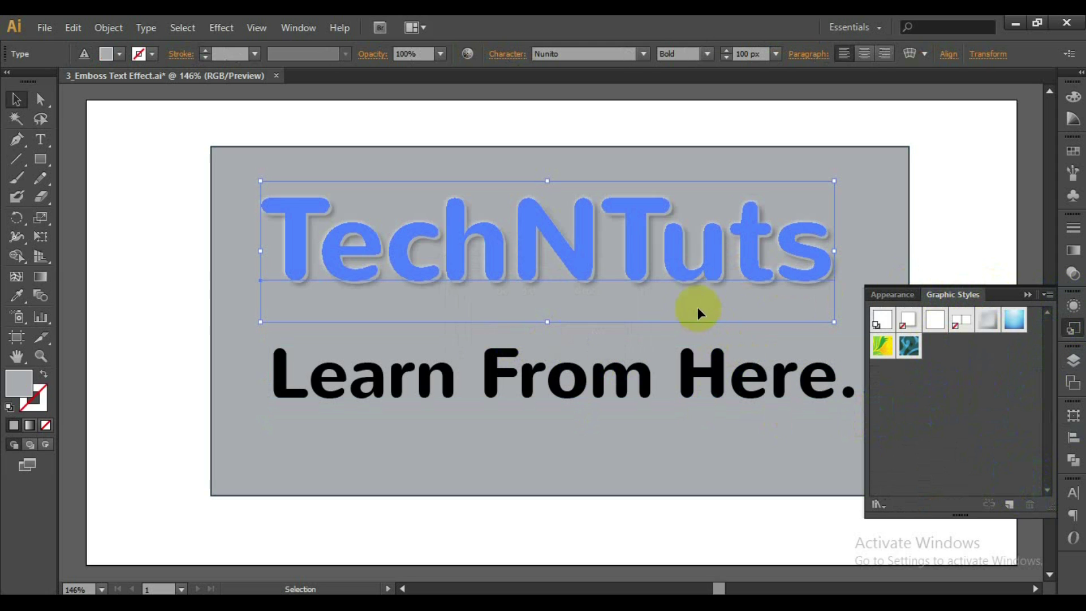
click(1009, 503)
click(933, 347)
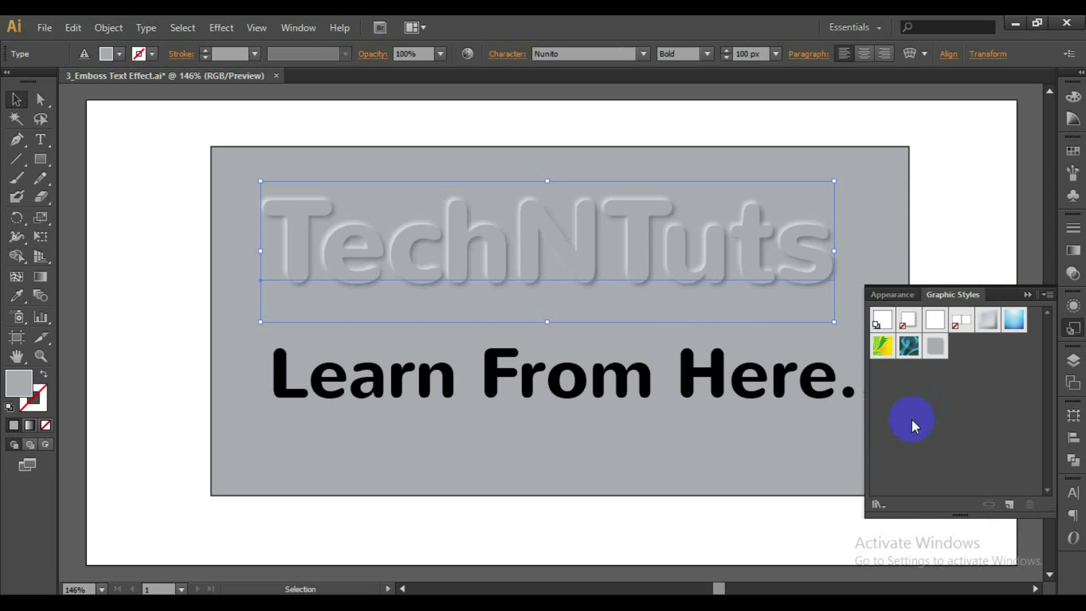
Apply the new gray emboss graphic style to the "Learn From Here..." text and deselect it.
click(686, 379)
click(935, 350)
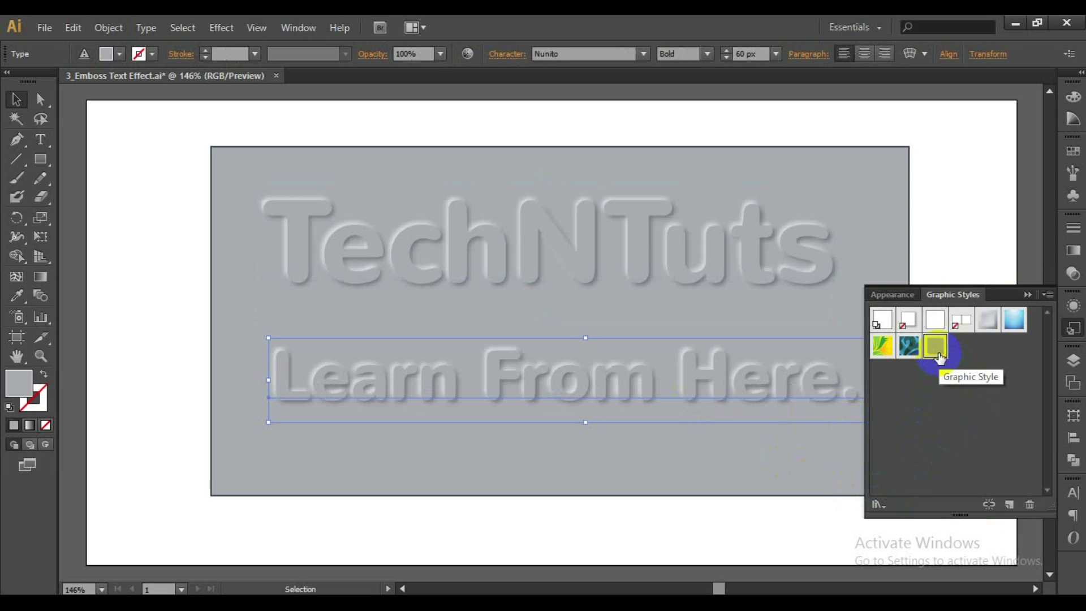
click(973, 441)
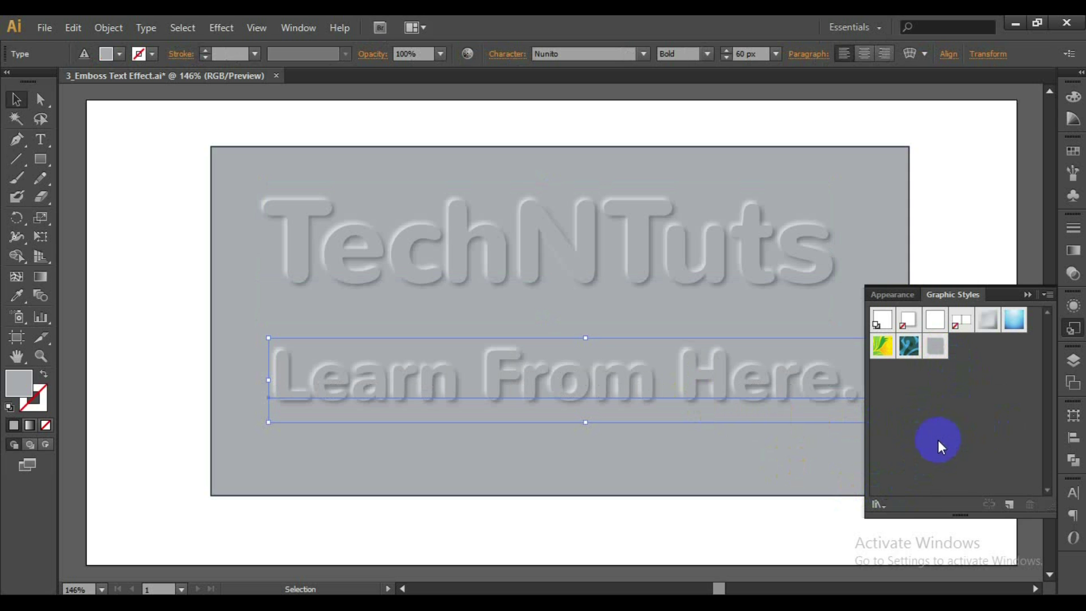
click(1027, 294)
click(959, 390)
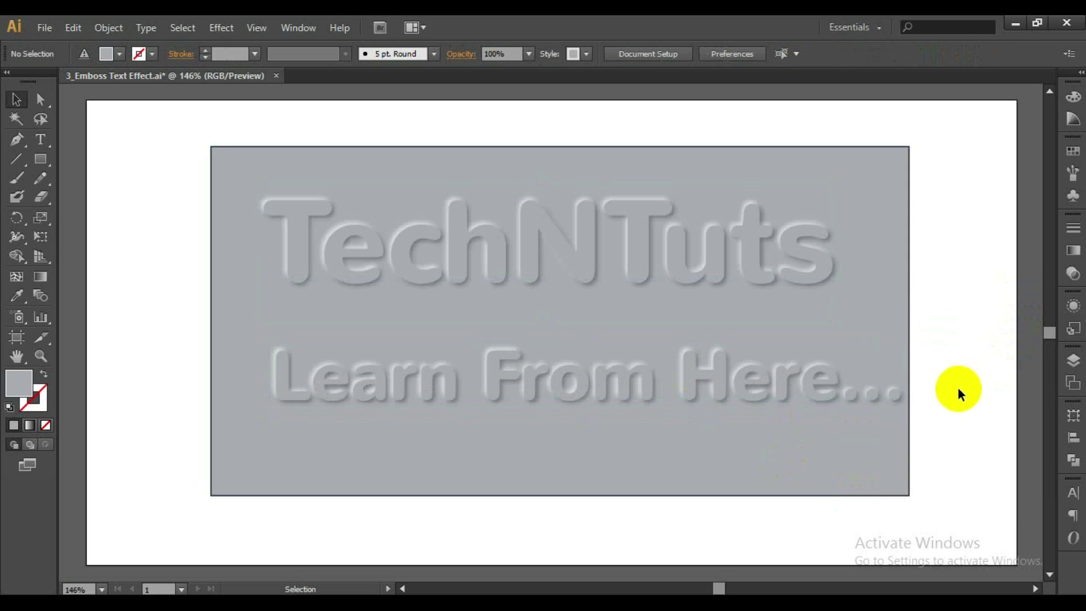